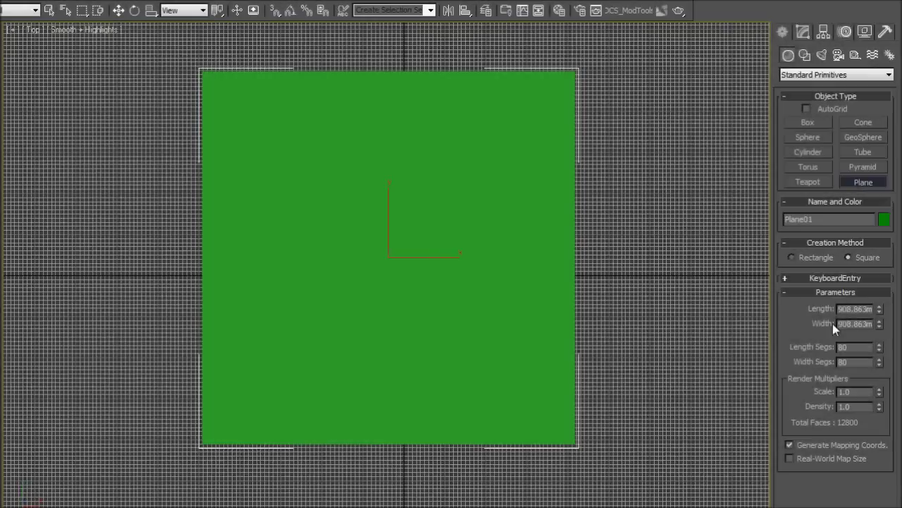
# Step: Set the plane's Length and Width to 1000 and centre it at the world origin
pyautogui.doubleClick(853, 309)
pyautogui.write('1000')
pyautogui.press('Tab')
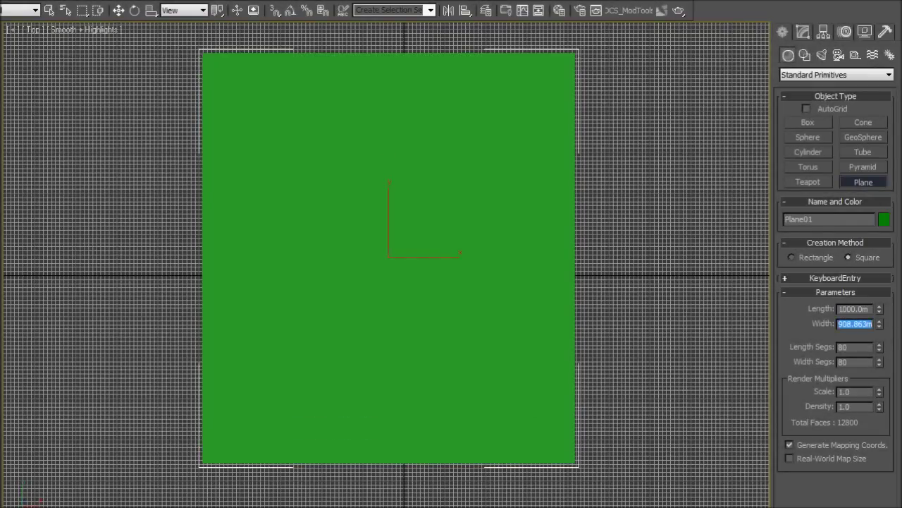
pyautogui.write('1000')
pyautogui.press('Return')
pyautogui.press('w')
pyautogui.press('F12')
pyautogui.click(623, 139)
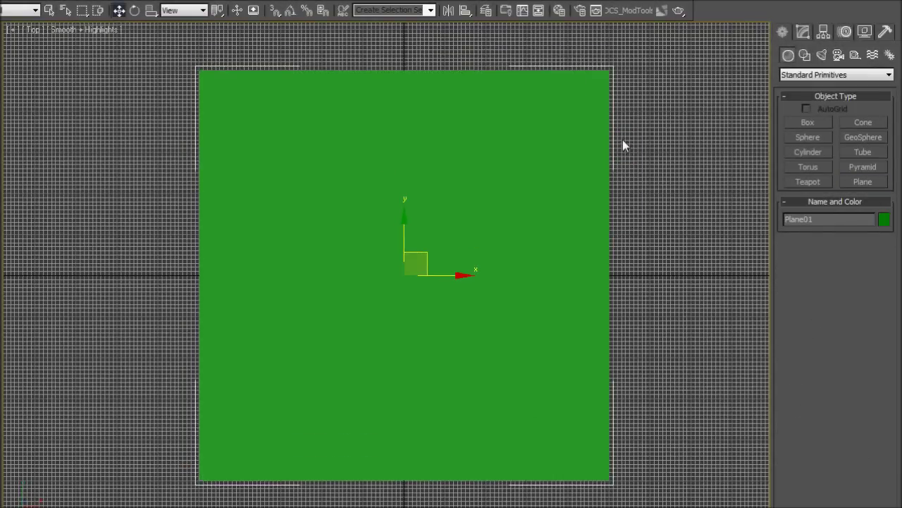
# Step: Show wireframe without grid, convert the plane to Editable Poly, and enable vertex Soft Selection
pyautogui.press('F3')
pyautogui.press('g')
pyautogui.click(803, 32)
pyautogui.rightClick(830, 91)
pyautogui.click(786, 99)
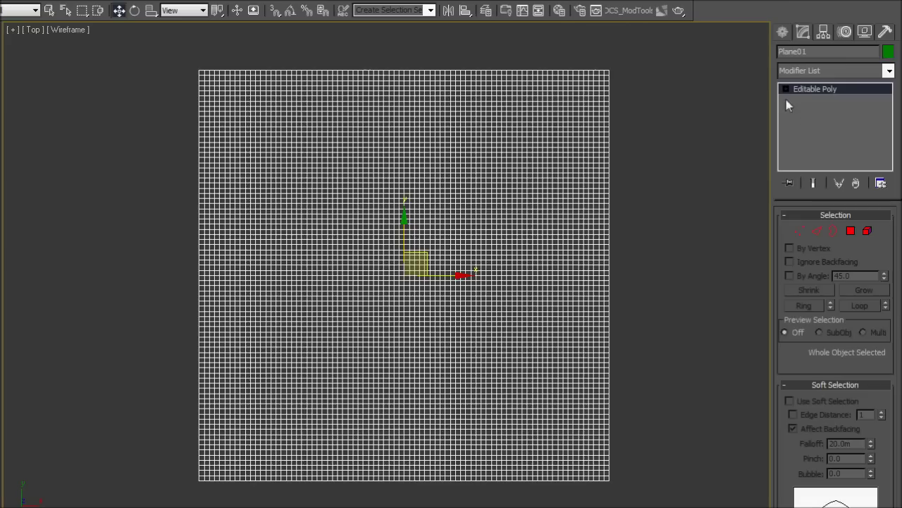
pyautogui.click(800, 231)
pyautogui.click(790, 401)
# Step: Paint-select vertices in several strokes where hills rise, widening the falloff to 170 m
pyautogui.click(49, 9)
pyautogui.moveTo(82, 10); pyautogui.dragTo(83, 88)
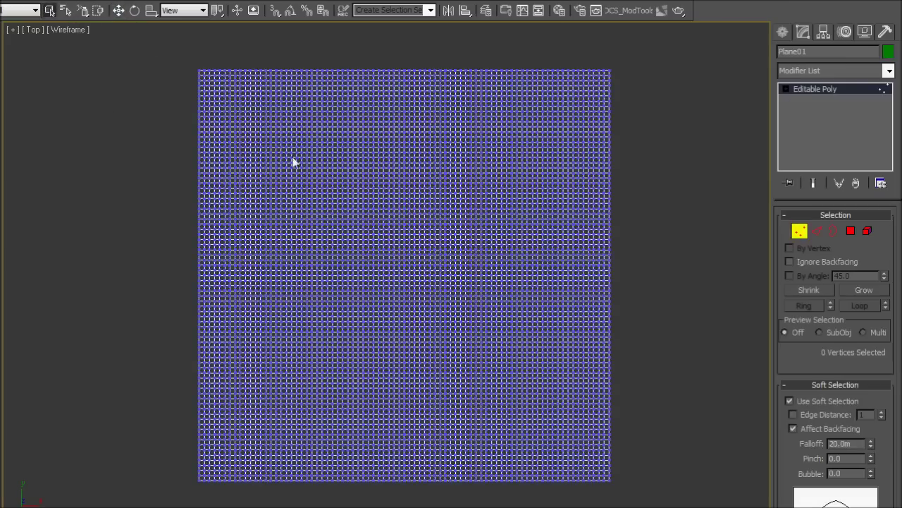
pyautogui.moveTo(294, 161); pyautogui.dragTo(303, 224)
pyautogui.moveTo(525, 102); pyautogui.dragTo(280, 420)
pyautogui.moveTo(226, 479)
pyautogui.keyDown('ctrl'); pyautogui.mouseDown()
pyautogui.moveTo(403, 286)
pyautogui.moveTo(322, 306)
pyautogui.moveTo(423, 183)
pyautogui.mouseUp(); pyautogui.keyUp('ctrl')
pyautogui.moveTo(871, 442); pyautogui.dragTo(861, 310)
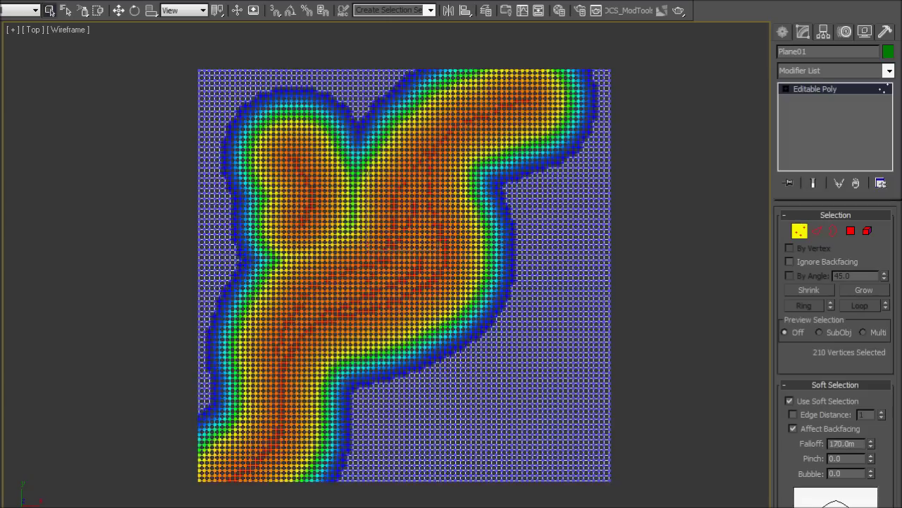
pyautogui.keyDown('alt'); pyautogui.moveTo(423, 268); pyautogui.dragTo(417, 358, button='middle'); pyautogui.keyUp('alt')
# Step: Move the selected vertices upward into rolling hills and view them shaded
pyautogui.press('w')
pyautogui.moveTo(365, 226); pyautogui.dragTo(371, 159)
pyautogui.press('F3')
pyautogui.scroll(3, 402, 242)
pyautogui.press('F4')
pyautogui.scroll(3, 414, 298)
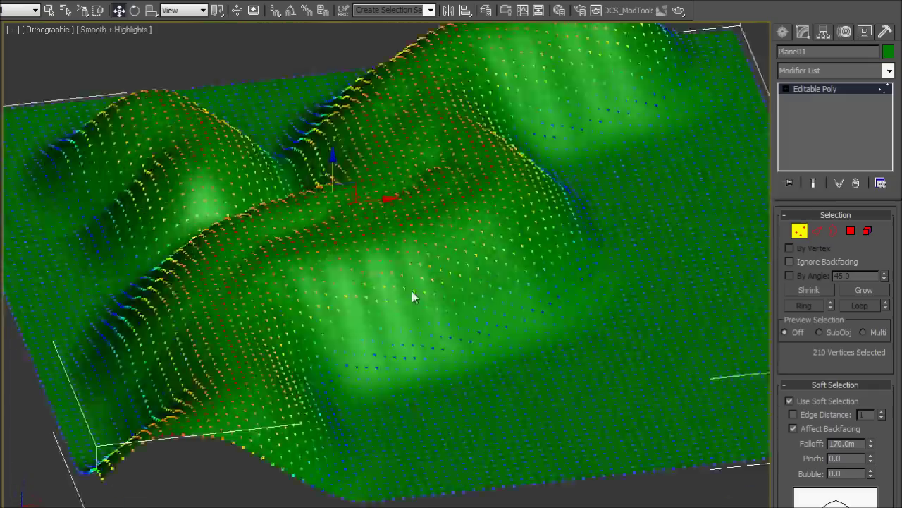
pyautogui.moveTo(413, 298)
pyautogui.keyDown('alt'); pyautogui.mouseDown(button='middle')
pyautogui.moveTo(217, 332)
pyautogui.moveTo(453, 269)
pyautogui.moveTo(606, 150)
pyautogui.mouseUp(button='middle'); pyautogui.keyUp('alt')
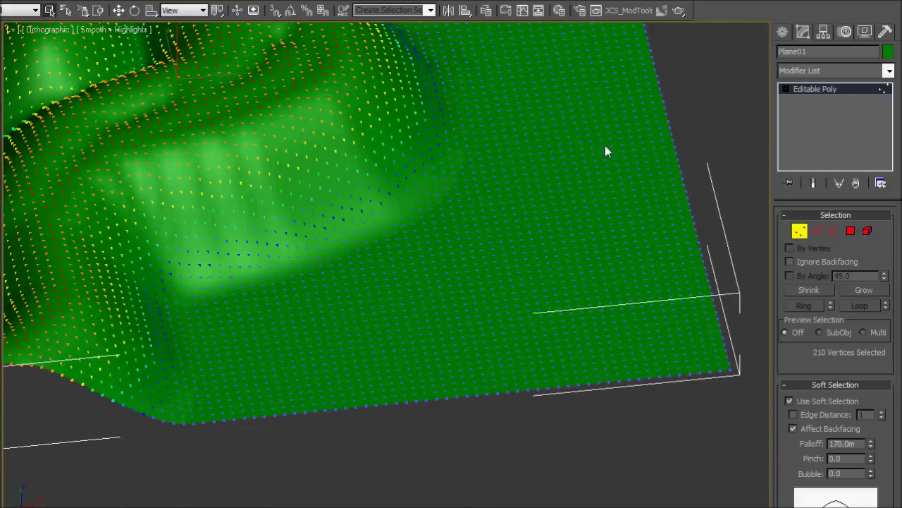
# Step: Select a small group of flat vertices and raise them into a bump
pyautogui.click(574, 319)
pyautogui.scroll(2, 575, 318)
pyautogui.moveTo(534, 291); pyautogui.dragTo(534, 247)
pyautogui.moveTo(509, 302)
pyautogui.keyDown('alt'); pyautogui.mouseDown(button='middle')
pyautogui.moveTo(443, 394)
pyautogui.moveTo(517, 301)
pyautogui.mouseUp(button='middle'); pyautogui.keyUp('alt')
# Step: Start the spline Line tool in the Top view, checking the snap settings
pyautogui.press('1')
pyautogui.click(782, 32)
pyautogui.click(806, 55)
pyautogui.click(809, 133)
pyautogui.press('t')
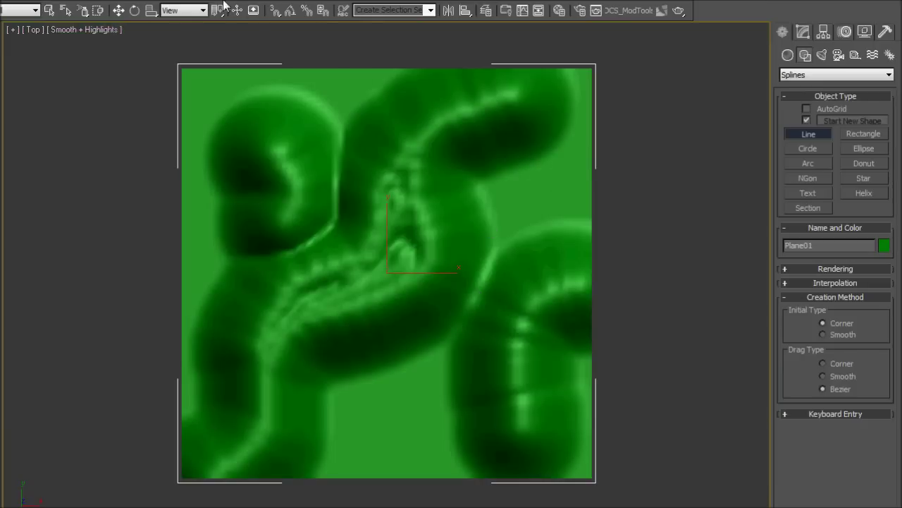
pyautogui.rightClick(275, 10)
pyautogui.click(696, 285)
# Step: Draw a six-point road line from upper right down to the bottom of the terrain
pyautogui.click(530, 135)
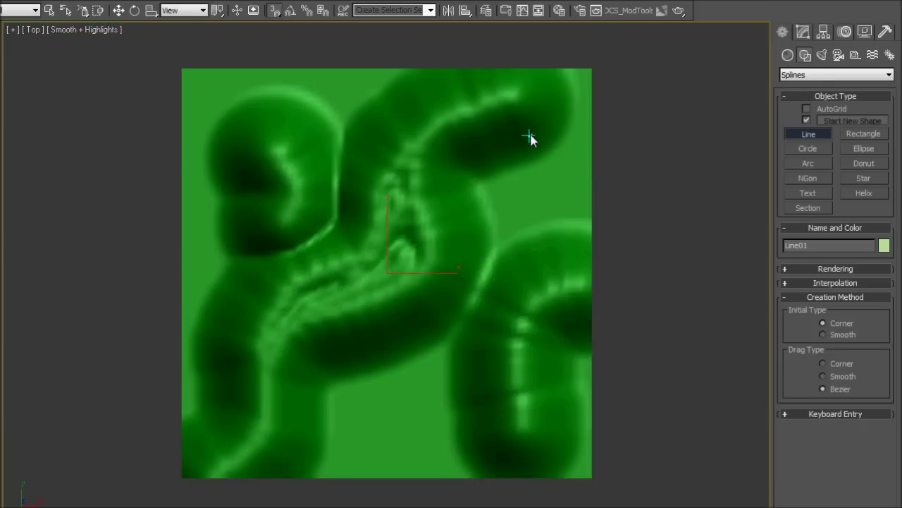
pyautogui.click(454, 166)
pyautogui.click(459, 234)
pyautogui.click(459, 284)
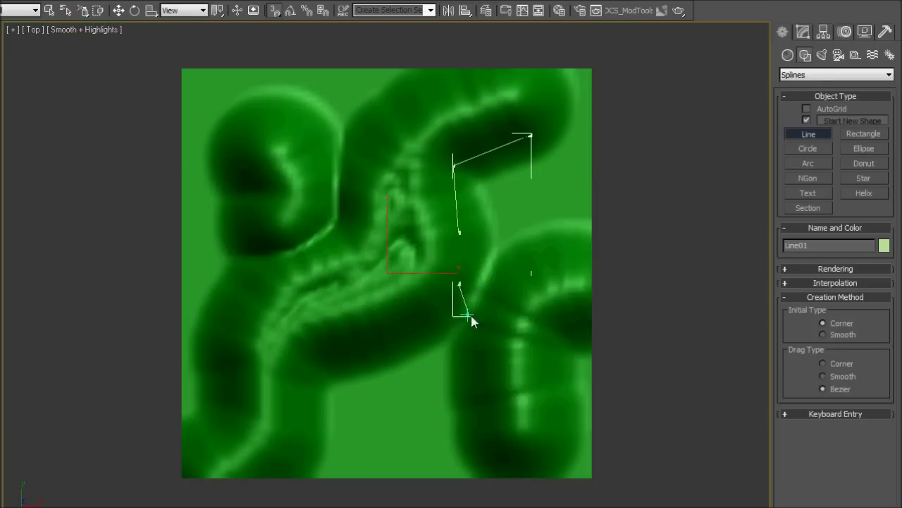
pyautogui.click(488, 320)
pyautogui.click(473, 381)
pyautogui.rightClick(490, 449)
pyautogui.press('F3')
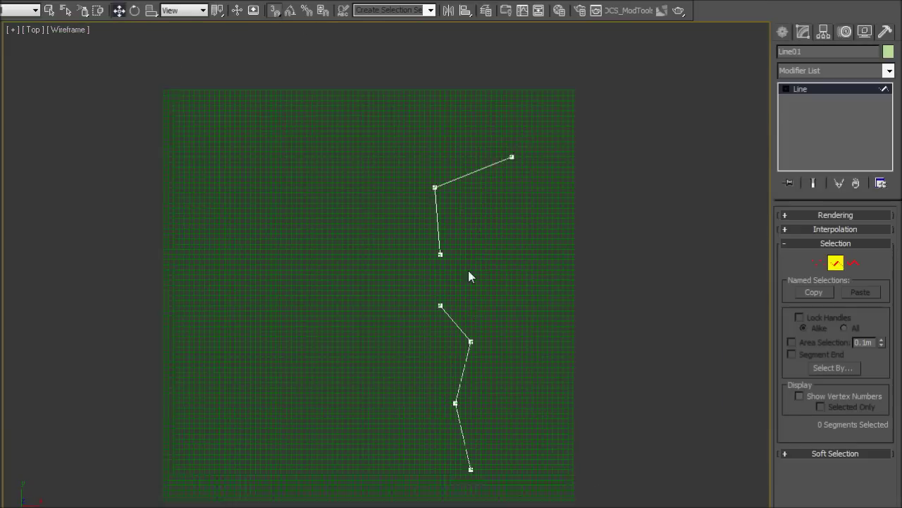
pyautogui.scroll(5, 468, 270)
pyautogui.press('2')
pyautogui.scroll(-3, 557, 317)
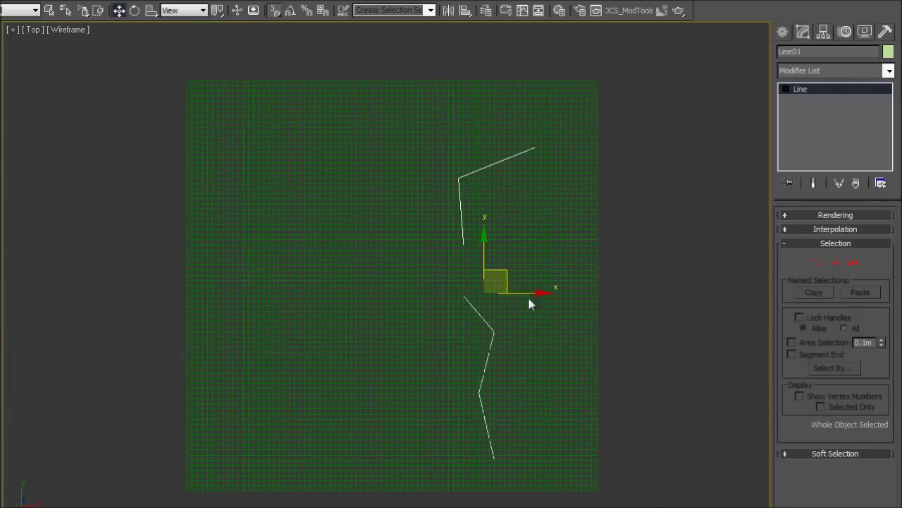
pyautogui.scroll(-2, 529, 296)
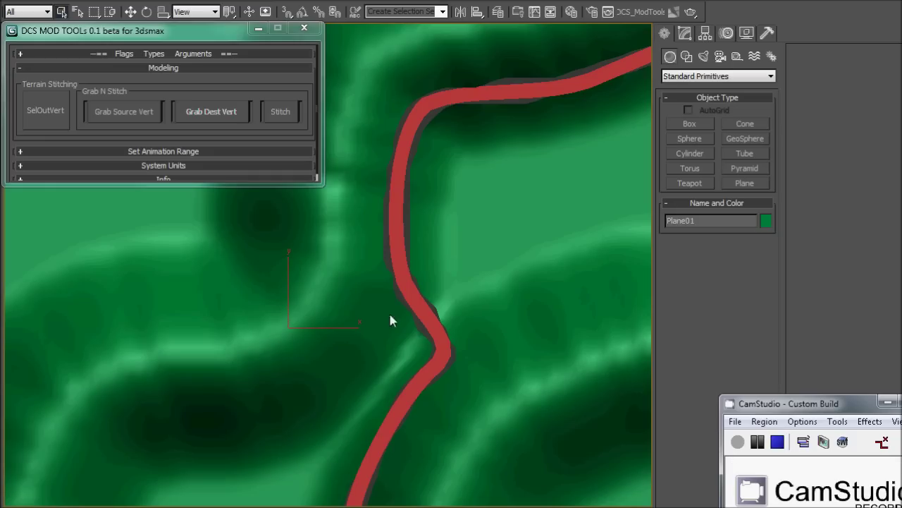
# Step: Show edged faces and select all the terrain's outer vertices with SelOutVert
pyautogui.press('F4')
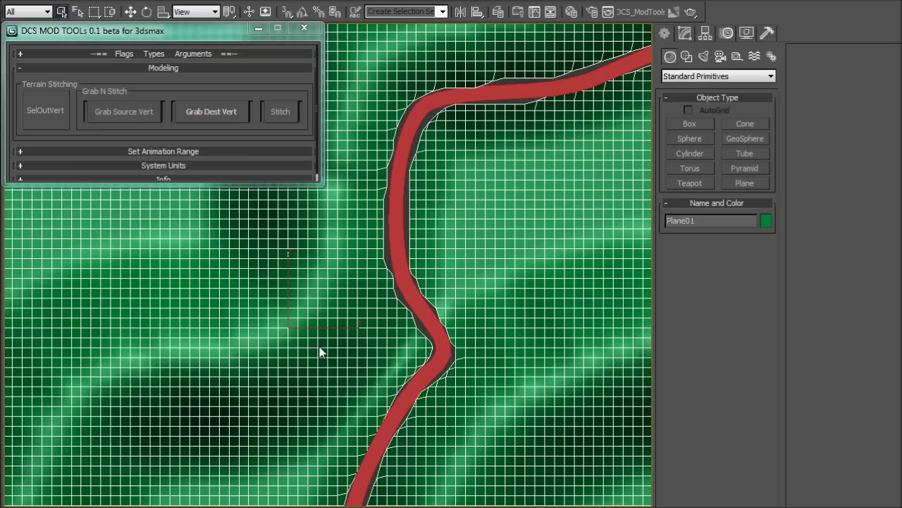
pyautogui.scroll(-3, 320, 352)
pyautogui.moveTo(409, 318); pyautogui.dragTo(443, 340, button='middle')
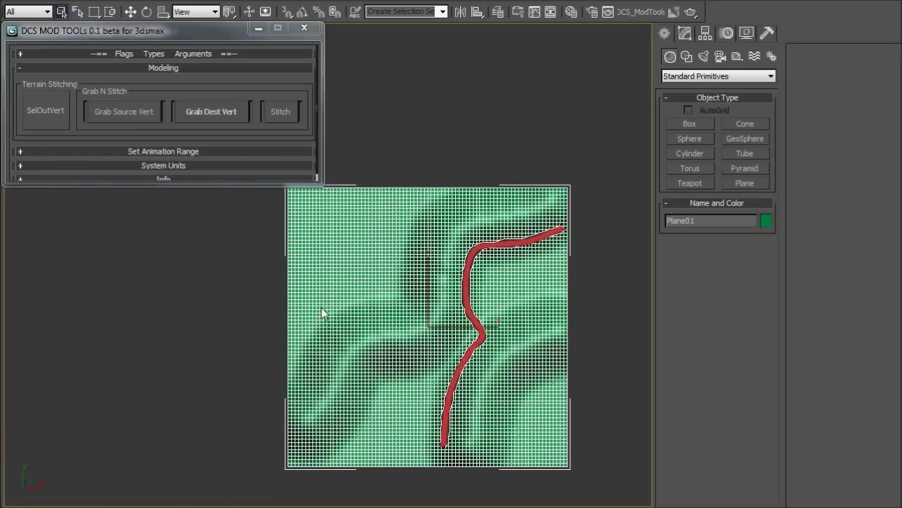
pyautogui.click(47, 110)
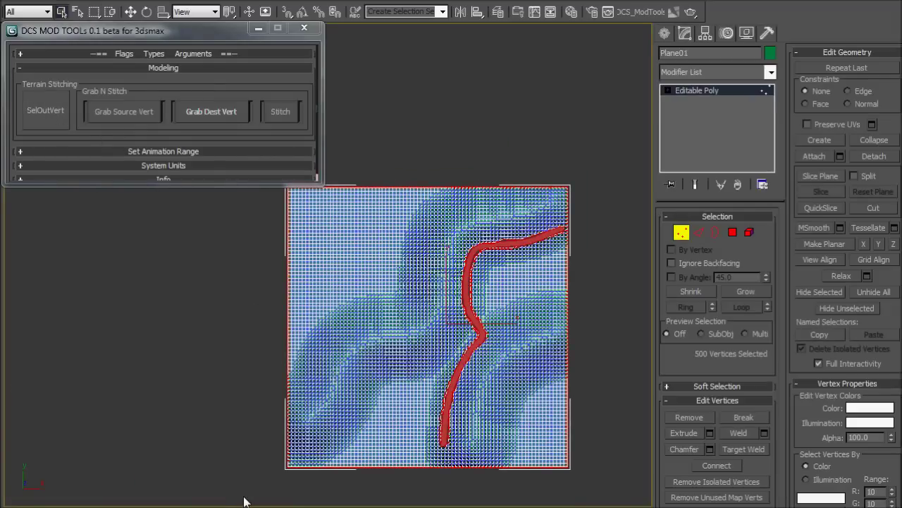
# Step: Deselect the plane's outer border vertices, leaving only the road-edge vertices selected
pyautogui.keyDown('alt'); pyautogui.moveTo(588, 462); pyautogui.dragTo(547, 487); pyautogui.keyUp('alt')
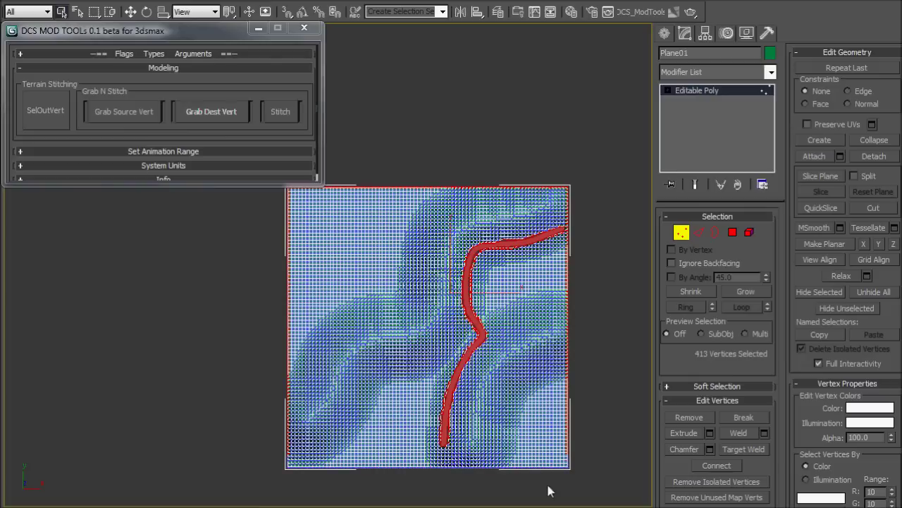
pyautogui.keyDown('alt'); pyautogui.moveTo(264, 487); pyautogui.dragTo(395, 167); pyautogui.keyUp('alt')
pyautogui.keyDown('alt'); pyautogui.moveTo(371, 127); pyautogui.dragTo(615, 214); pyautogui.keyUp('alt')
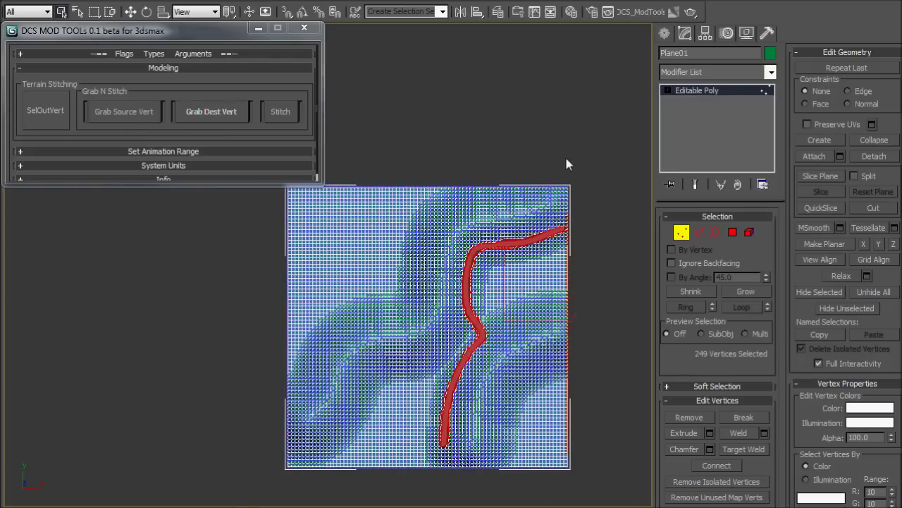
pyautogui.scroll(3, 566, 236)
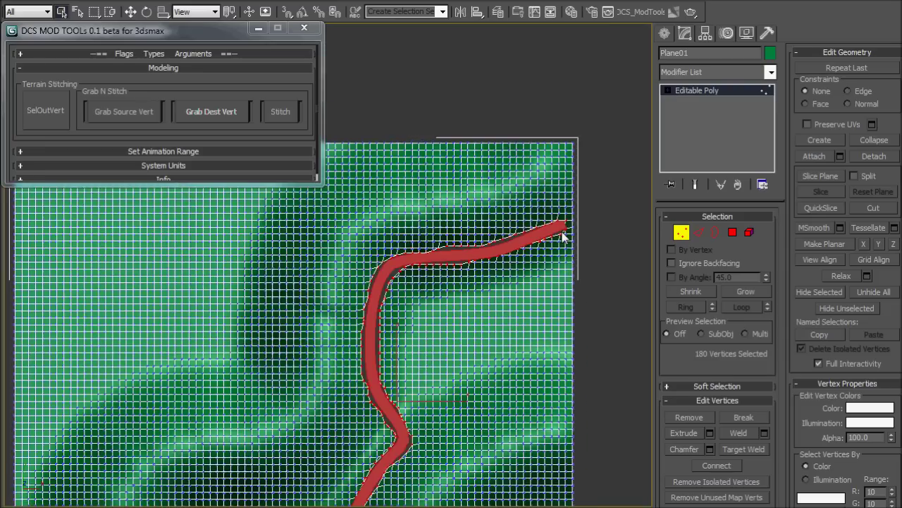
pyautogui.scroll(5, 564, 237)
pyautogui.scroll(-8, 564, 238)
pyautogui.scroll(4, 451, 395)
pyautogui.scroll(1, 455, 396)
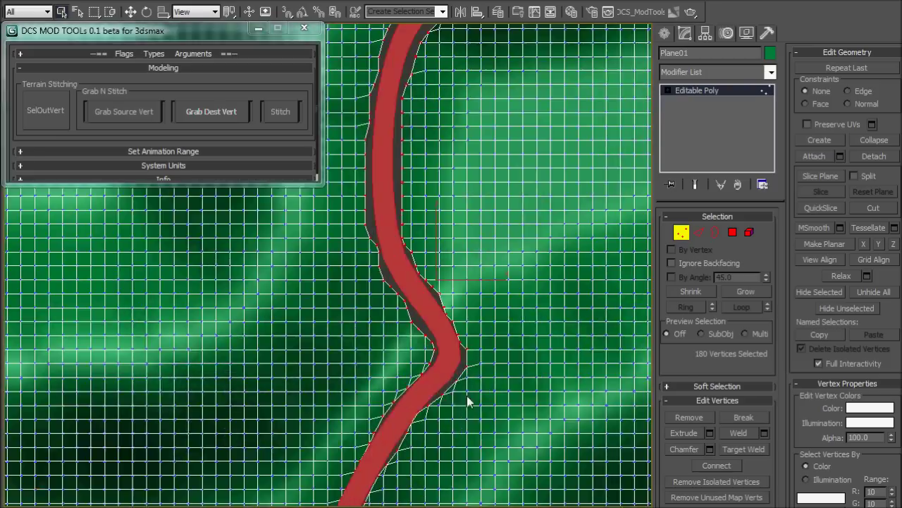
pyautogui.moveTo(469, 402)
pyautogui.keyDown('alt'); pyautogui.mouseDown(button='middle')
pyautogui.moveTo(388, 298)
pyautogui.moveTo(217, 311)
pyautogui.moveTo(227, 326)
pyautogui.moveTo(189, 172)
pyautogui.mouseUp(button='middle'); pyautogui.keyUp('alt')
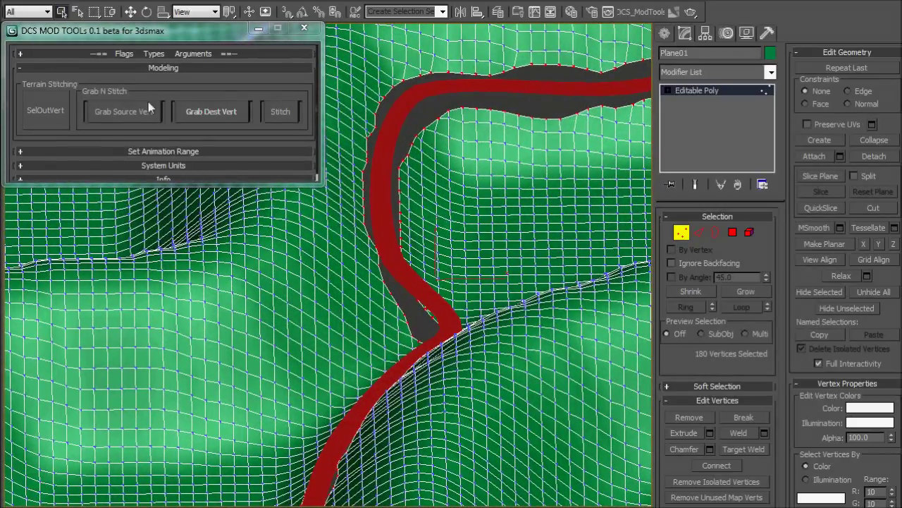
# Step: Grab the terrain's selected vertices as source and Line01's 104 road vertices as destination
pyautogui.click(124, 112)
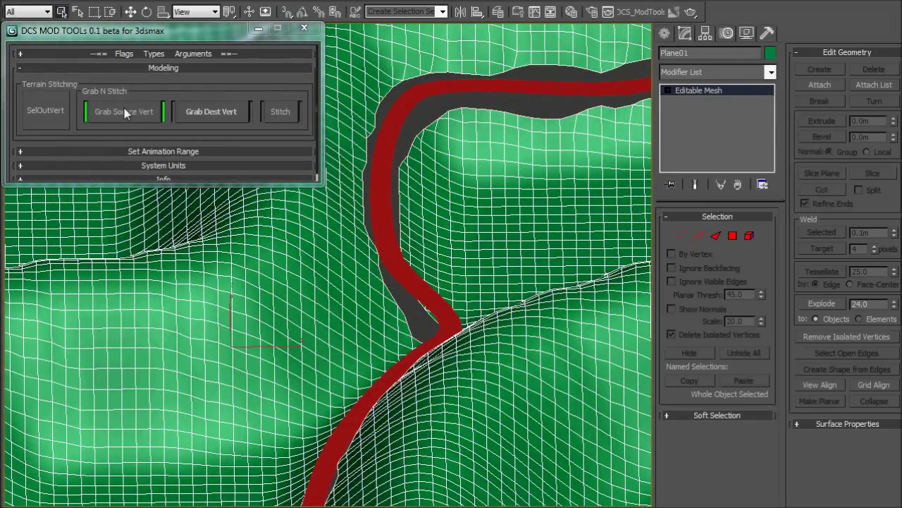
pyautogui.click(385, 180)
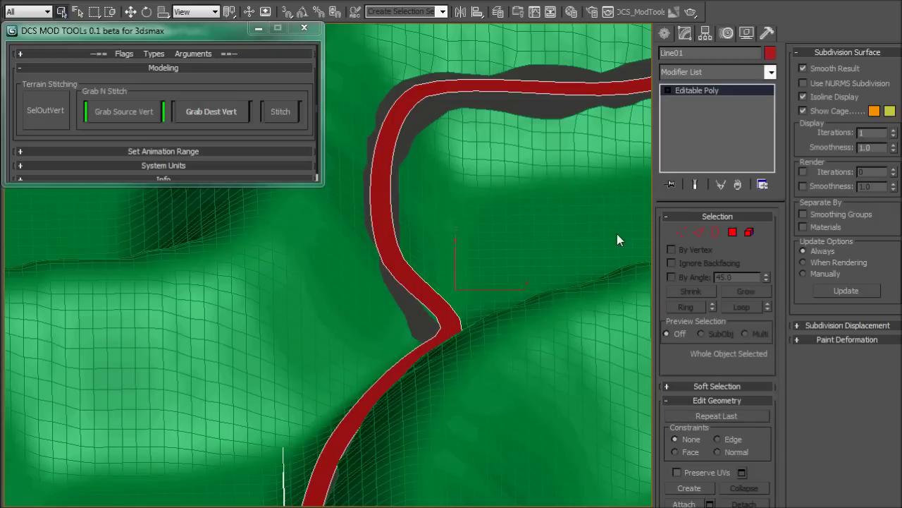
pyautogui.press('1')
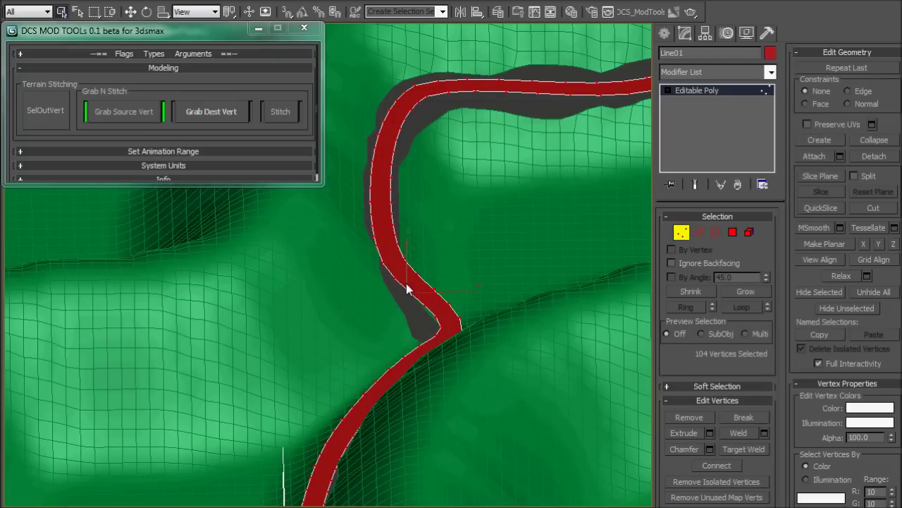
pyautogui.keyDown('alt'); pyautogui.moveTo(406, 283); pyautogui.dragTo(413, 341, button='middle'); pyautogui.keyUp('alt')
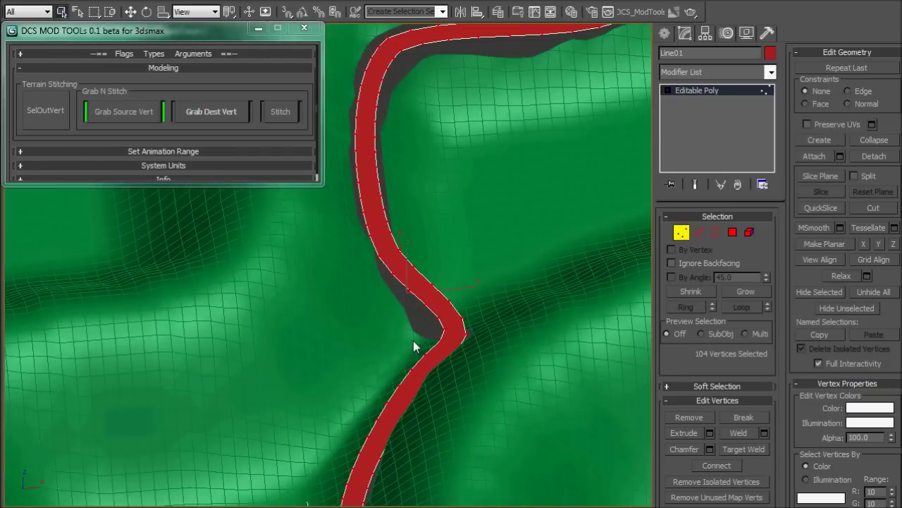
pyautogui.press('F3')
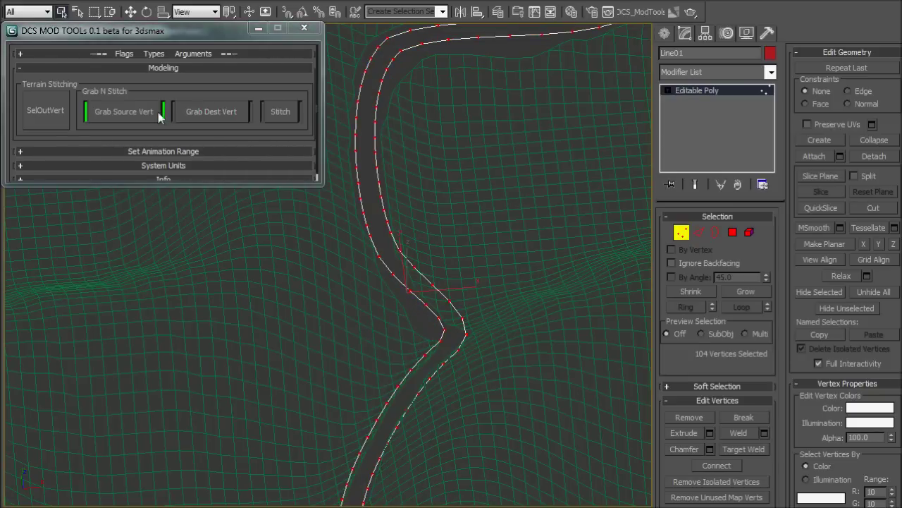
pyautogui.click(217, 113)
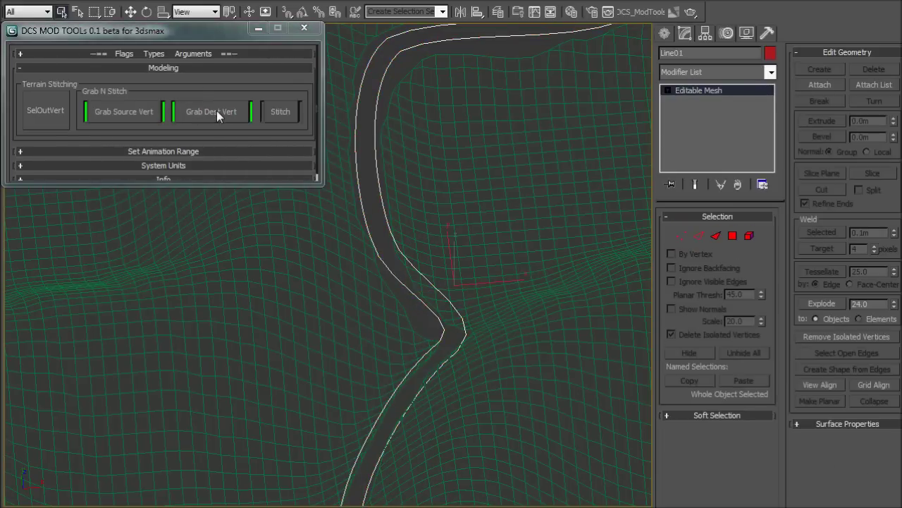
pyautogui.press('z')
pyautogui.press('F3')
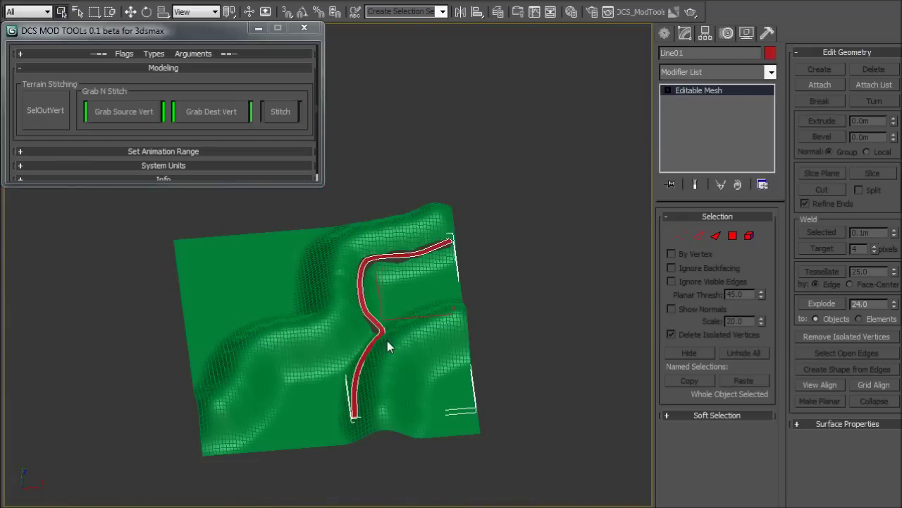
# Step: Shift-drag the terrain to clone a copy named Plane02
pyautogui.click(398, 309)
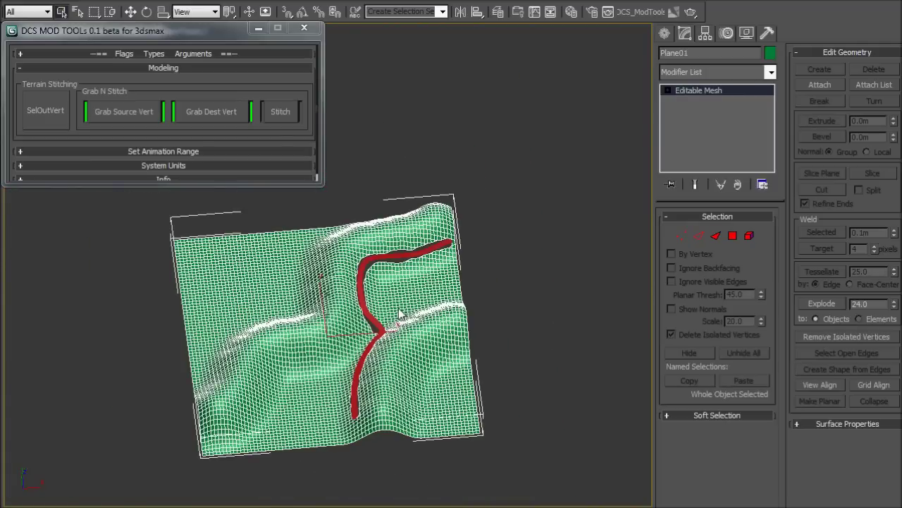
pyautogui.press('w')
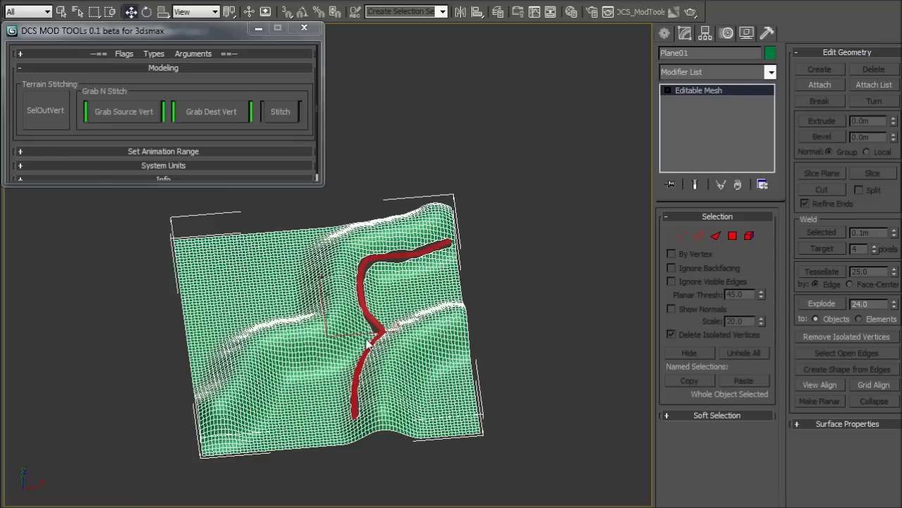
pyautogui.scroll(5, 366, 344)
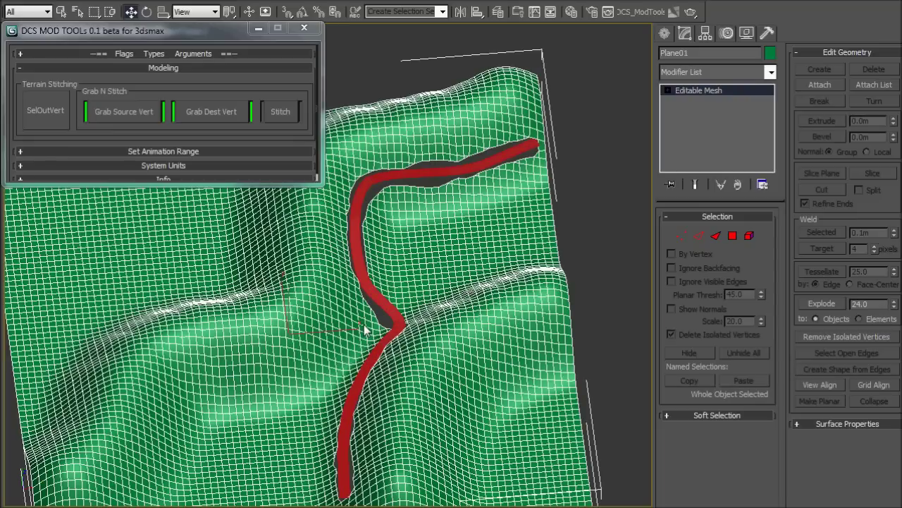
pyautogui.click(447, 317)
pyautogui.keyDown('shift'); pyautogui.moveTo(446, 317); pyautogui.dragTo(591, 293); pyautogui.keyUp('shift')
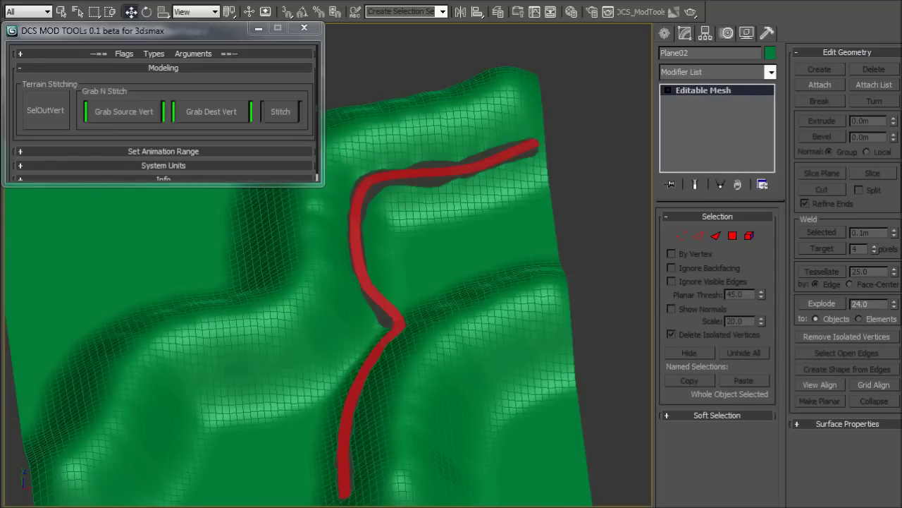
pyautogui.click(625, 447)
# Step: Stitch the road edges into the terrain mesh with DCS Mod Tools and inspect the seam
pyautogui.scroll(2, 401, 276)
pyautogui.scroll(2, 459, 401)
pyautogui.moveTo(459, 400)
pyautogui.keyDown('alt'); pyautogui.mouseDown(button='middle')
pyautogui.moveTo(419, 358)
pyautogui.moveTo(443, 363)
pyautogui.moveTo(427, 327)
pyautogui.mouseUp(button='middle'); pyautogui.keyUp('alt')
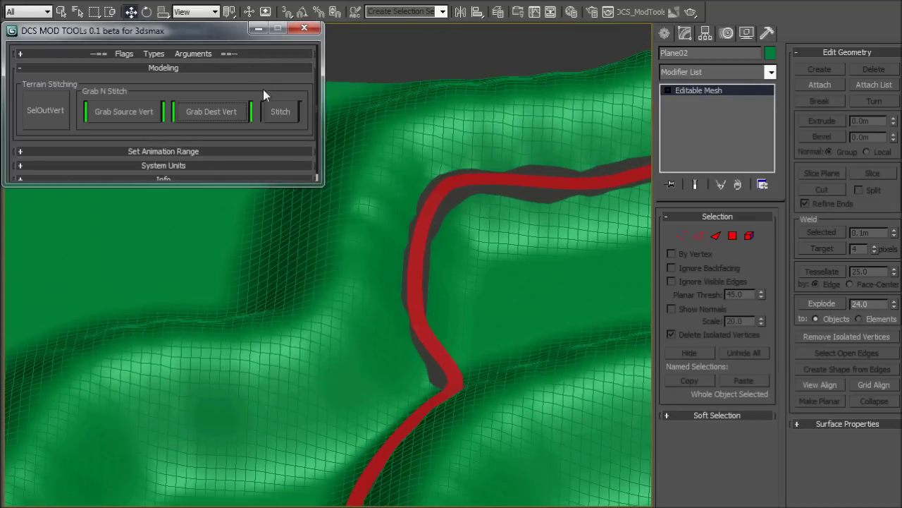
pyautogui.click(282, 112)
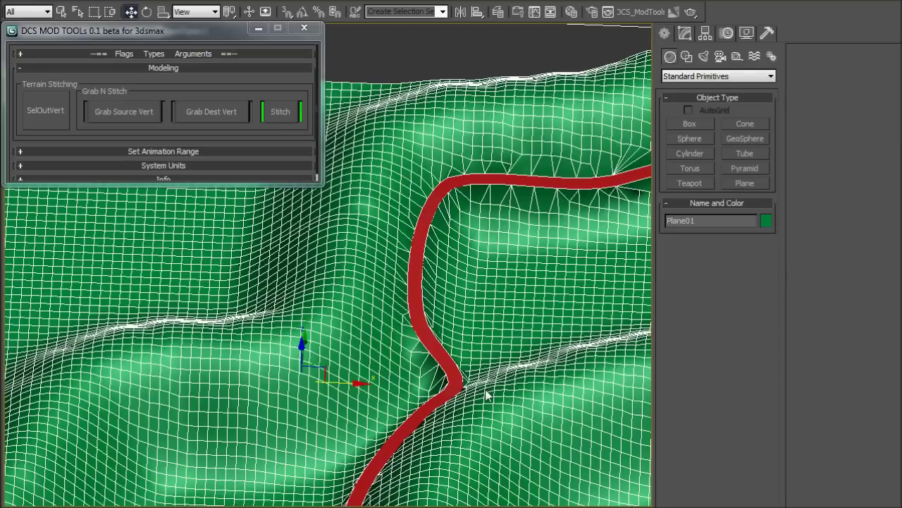
pyautogui.scroll(-2, 485, 397)
pyautogui.moveTo(383, 282)
pyautogui.keyDown('alt'); pyautogui.mouseDown(button='middle')
pyautogui.moveTo(339, 368)
pyautogui.moveTo(369, 368)
pyautogui.moveTo(319, 363)
pyautogui.moveTo(403, 292)
pyautogui.moveTo(208, 348)
pyautogui.moveTo(293, 332)
pyautogui.mouseUp(button='middle'); pyautogui.keyUp('alt')
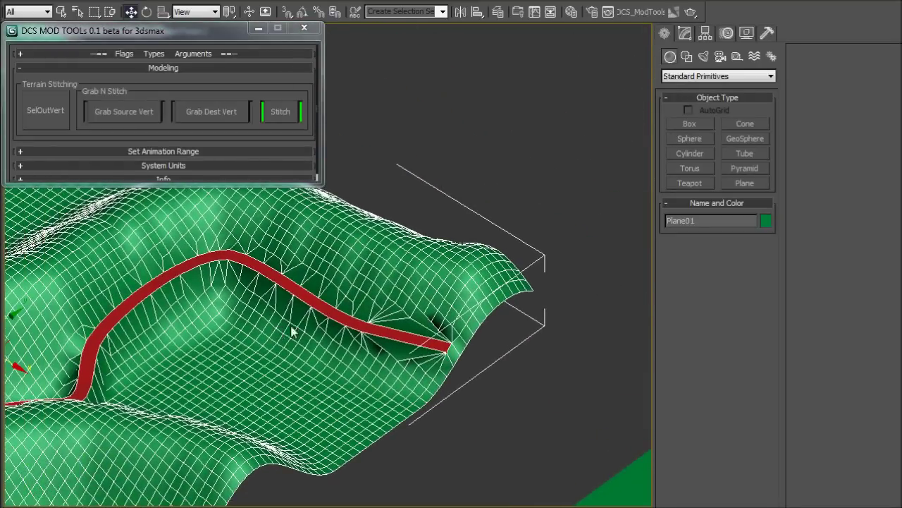
pyautogui.scroll(3, 406, 353)
pyautogui.scroll(3, 405, 353)
pyautogui.keyDown('alt'); pyautogui.moveTo(406, 353); pyautogui.dragTo(411, 425, button='middle'); pyautogui.keyUp('alt')
pyautogui.scroll(-1, 411, 425)
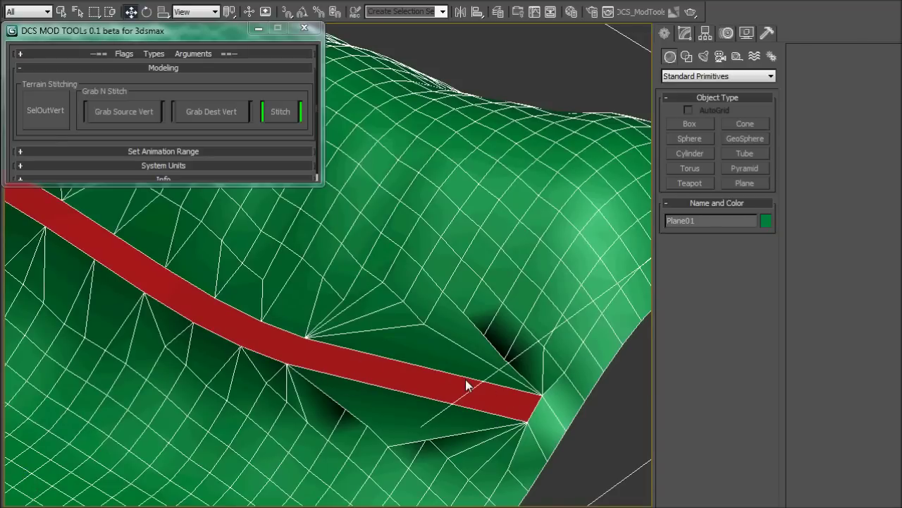
# Step: Add a Morpher modifier to the terrain with Plane02 as its first channel target
pyautogui.press('z')
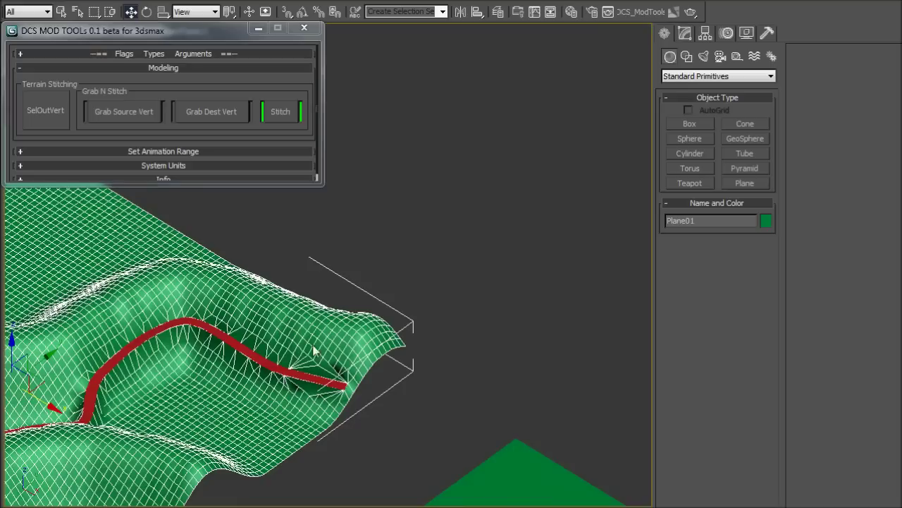
pyautogui.click(679, 35)
pyautogui.click(732, 74)
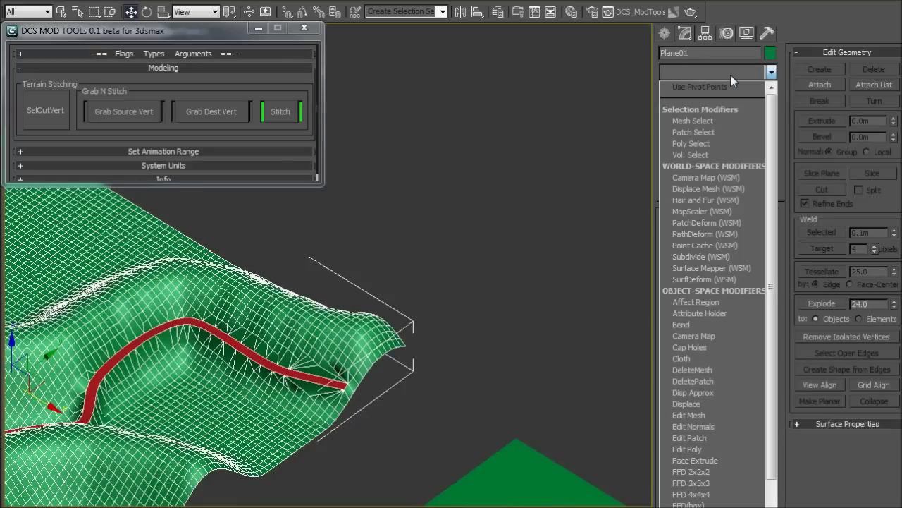
pyautogui.write('mo')
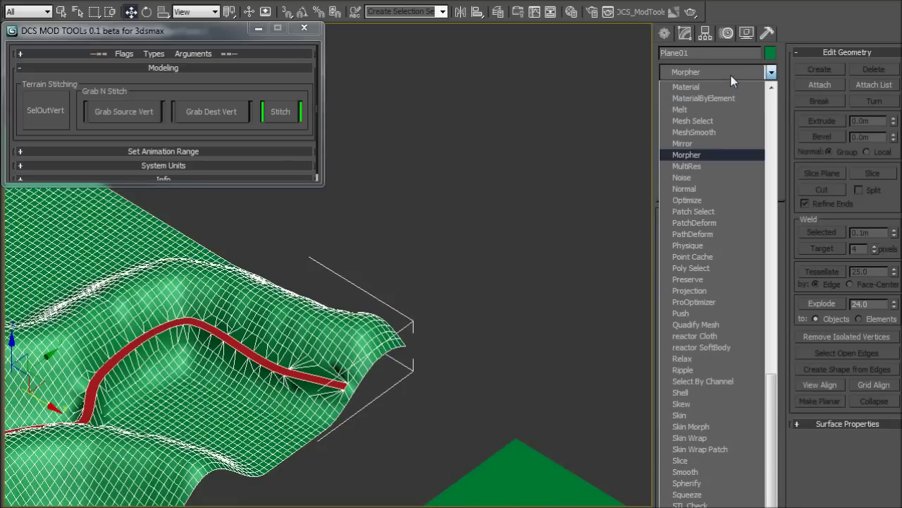
pyautogui.press('Return')
pyautogui.rightClick(709, 303)
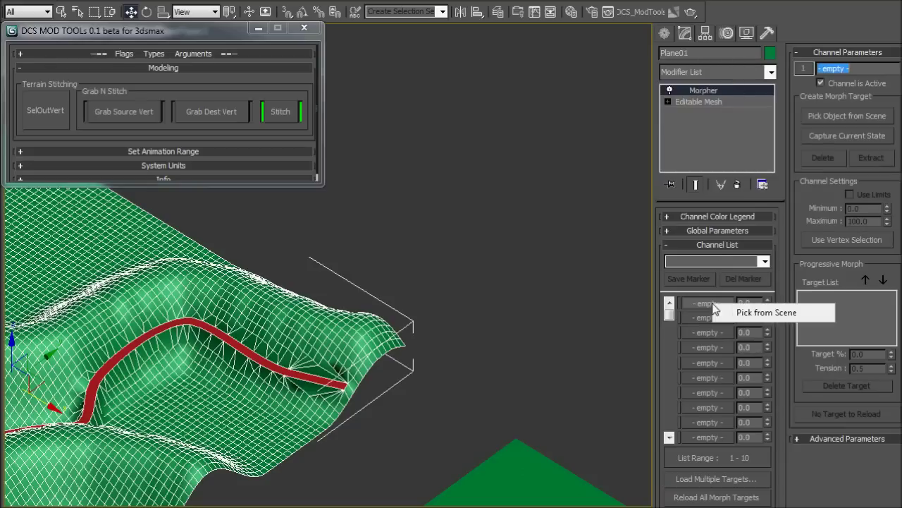
pyautogui.click(730, 310)
pyautogui.click(557, 482)
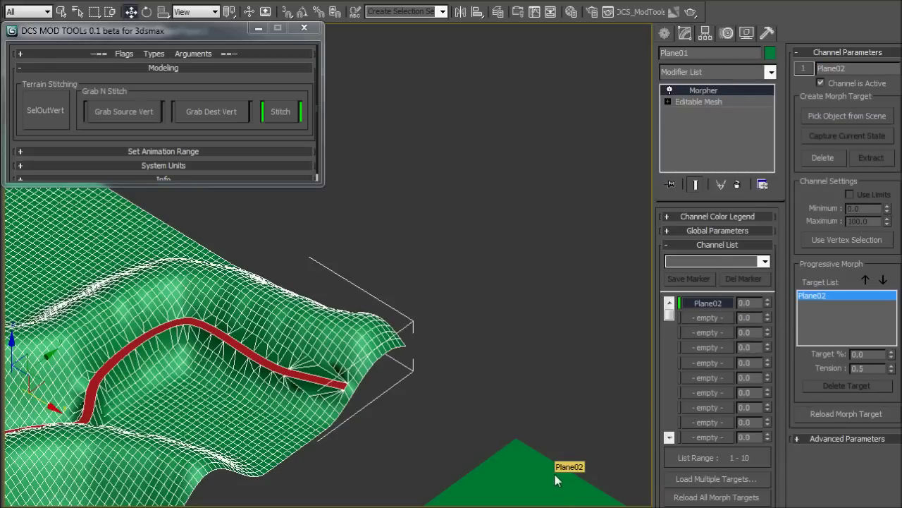
# Step: Delete the Plane02 copy and reselect the stitched terrain
pyautogui.click(534, 494)
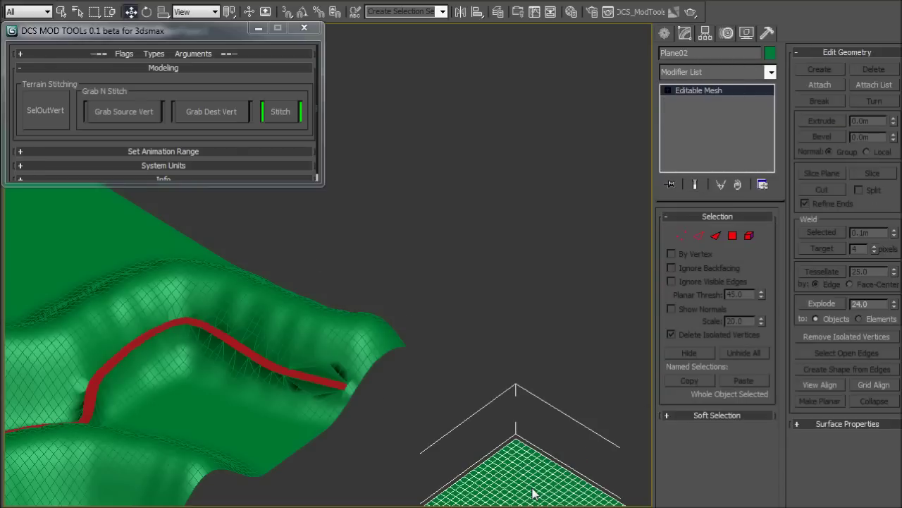
pyautogui.press('Delete')
pyautogui.click(370, 311)
pyautogui.scroll(5, 321, 402)
pyautogui.keyDown('alt'); pyautogui.moveTo(320, 402); pyautogui.dragTo(470, 371, button='middle'); pyautogui.keyUp('alt')
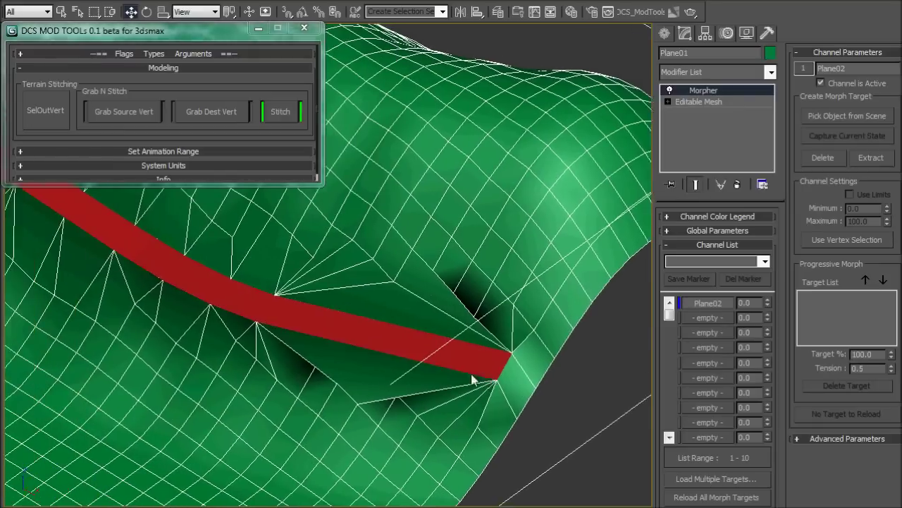
# Step: Raise the Plane02 channel value so the terrain bends around the road
pyautogui.moveTo(770, 303)
pyautogui.mouseDown()
pyautogui.moveTo(776, 251)
pyautogui.moveTo(779, 316)
pyautogui.moveTo(770, 249)
pyautogui.moveTo(779, 335)
pyautogui.mouseUp()
pyautogui.moveTo(304, 377)
pyautogui.mouseDown(button='middle')
pyautogui.moveTo(323, 356)
pyautogui.moveTo(354, 358)
pyautogui.moveTo(302, 321)
pyautogui.moveTo(433, 343)
pyautogui.moveTo(464, 308)
pyautogui.moveTo(467, 315)
pyautogui.mouseUp(button='middle')
pyautogui.scroll(-10, 323, 356)
pyautogui.scroll(10, 301, 320)
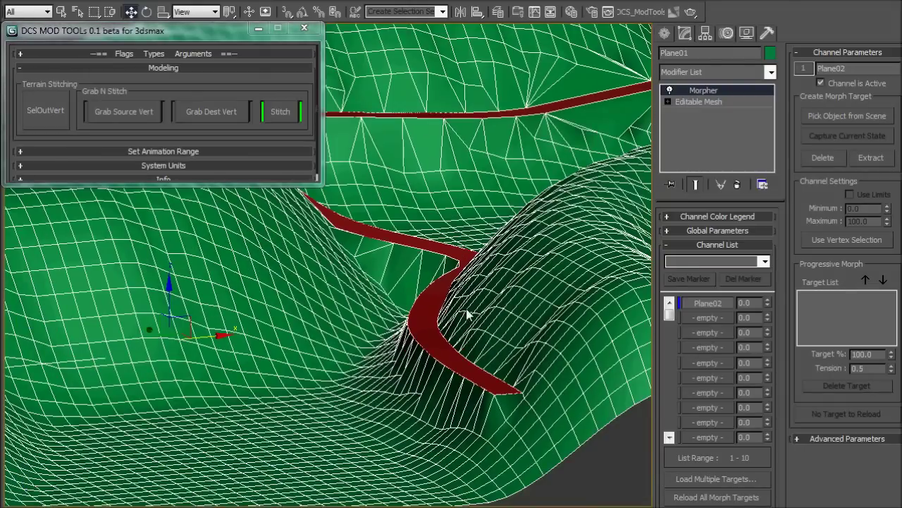
pyautogui.moveTo(768, 305)
pyautogui.mouseDown()
pyautogui.moveTo(776, 242)
pyautogui.moveTo(788, 324)
pyautogui.moveTo(790, 266)
pyautogui.moveTo(795, 326)
pyautogui.mouseUp()
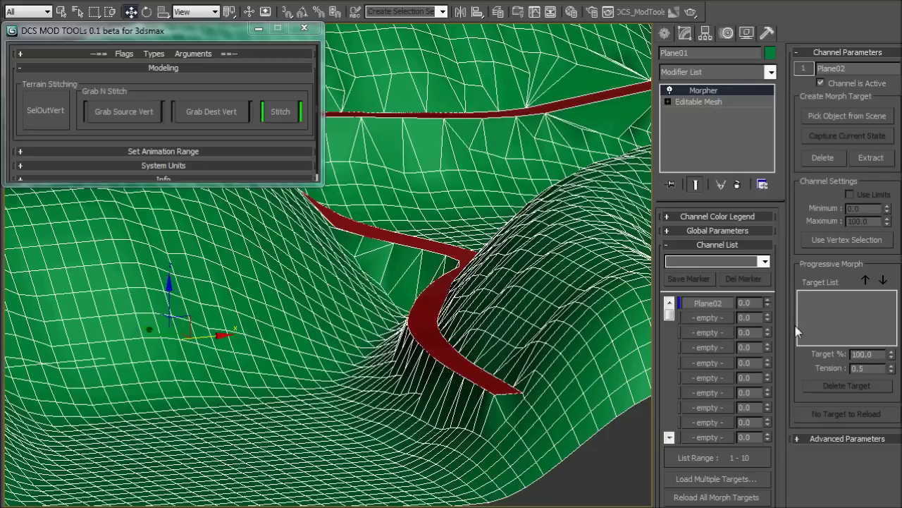
# Step: Collapse the Morpher stack, convert the terrain to Editable Poly, and enter Vertex mode
pyautogui.rightClick(697, 99)
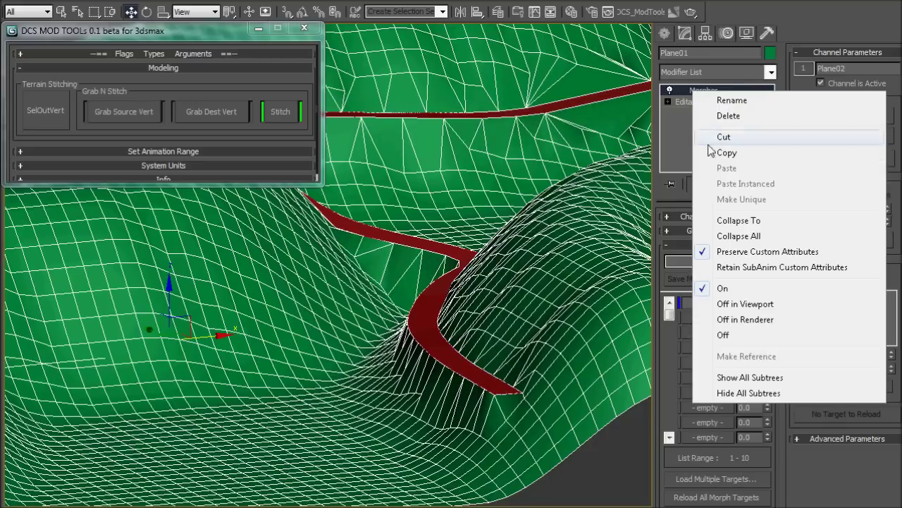
pyautogui.click(712, 235)
pyautogui.rightClick(691, 90)
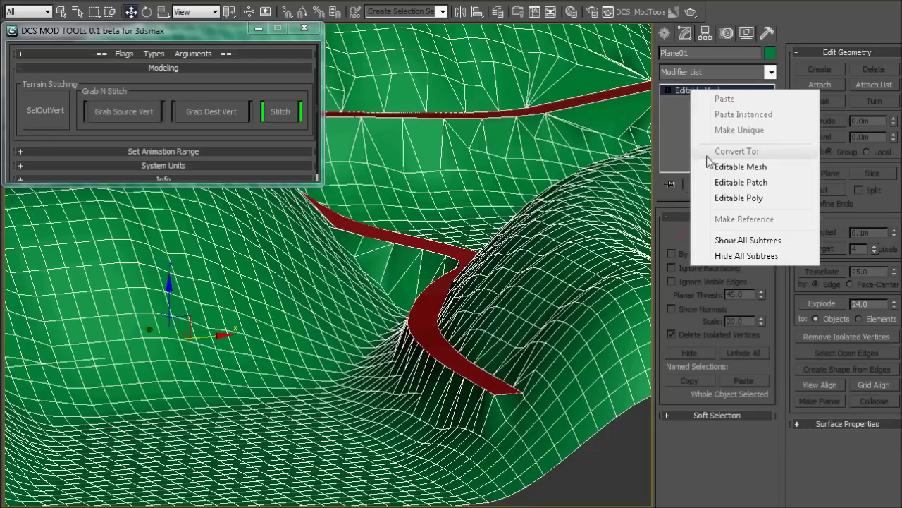
pyautogui.click(723, 200)
pyautogui.click(682, 233)
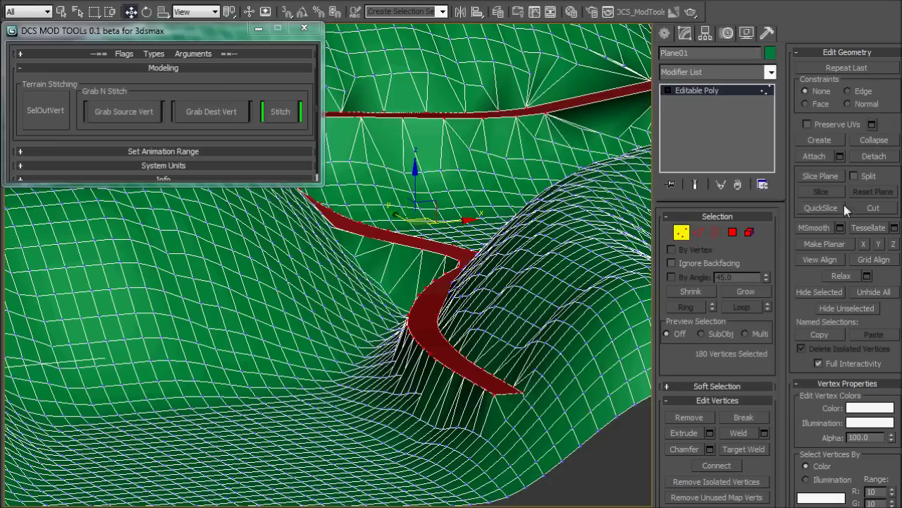
# Step: Weld the selected road-seam vertices with a 1.0m threshold
pyautogui.click(763, 433)
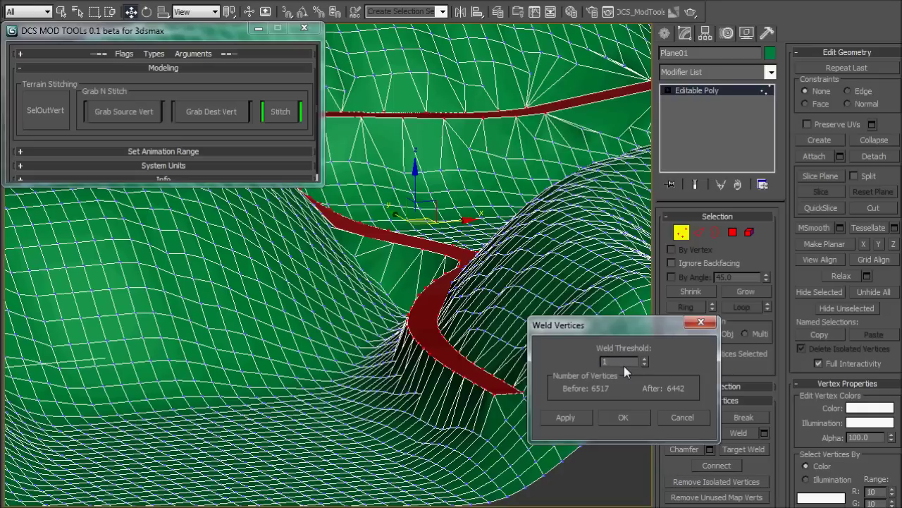
pyautogui.click(574, 416)
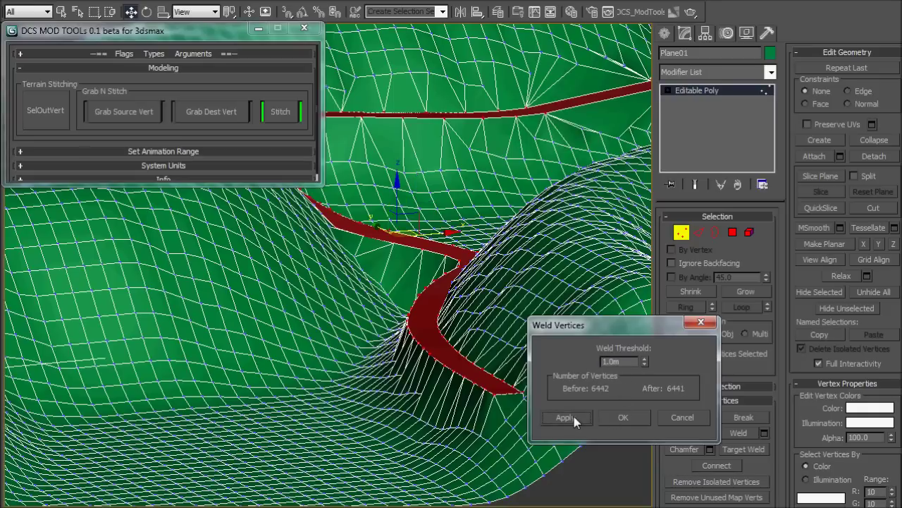
pyautogui.click(625, 418)
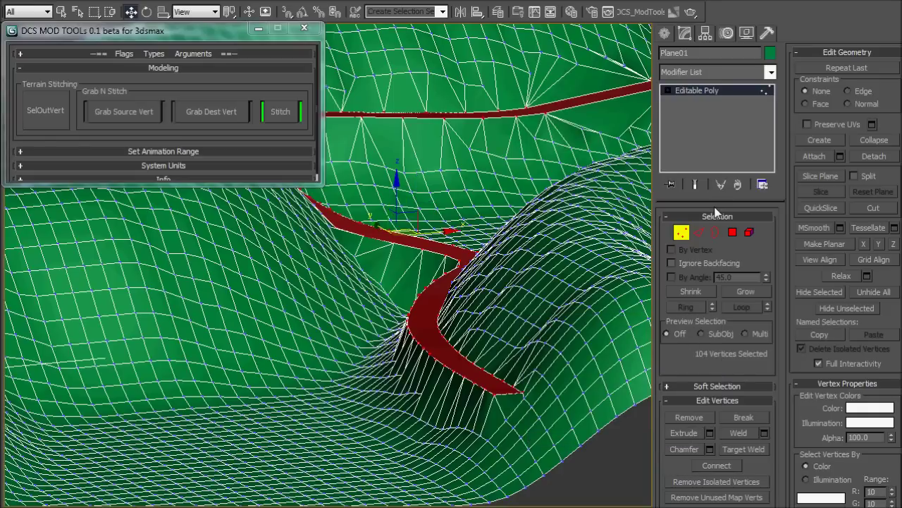
# Step: Enter 0.88 in the Relax settings and enable soft selection, then cancel the Relax
pyautogui.click(867, 276)
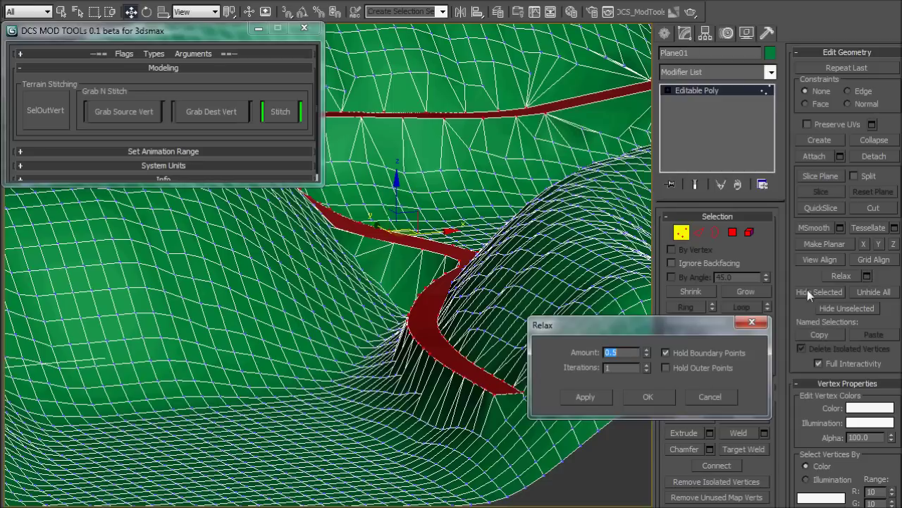
pyautogui.write('0.88')
pyautogui.moveTo(635, 325); pyautogui.dragTo(189, 326)
pyautogui.click(512, 409)
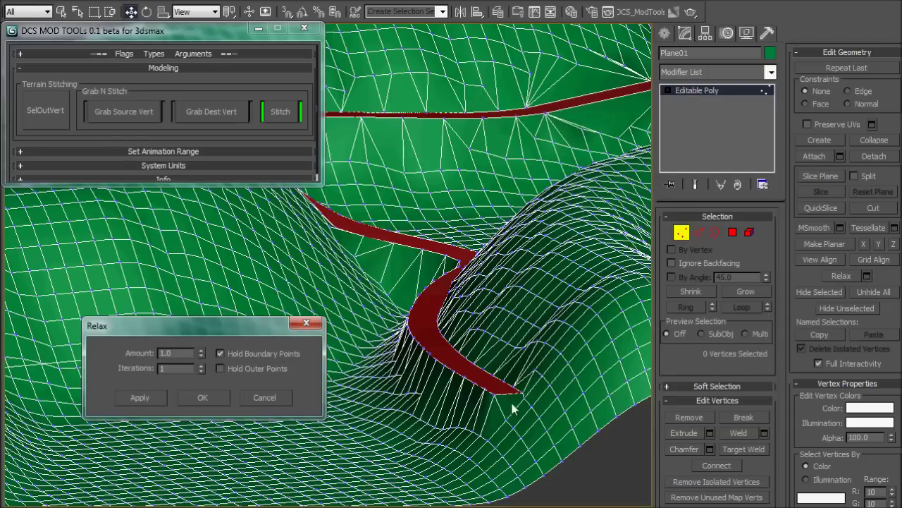
pyautogui.click(672, 387)
pyautogui.click(674, 401)
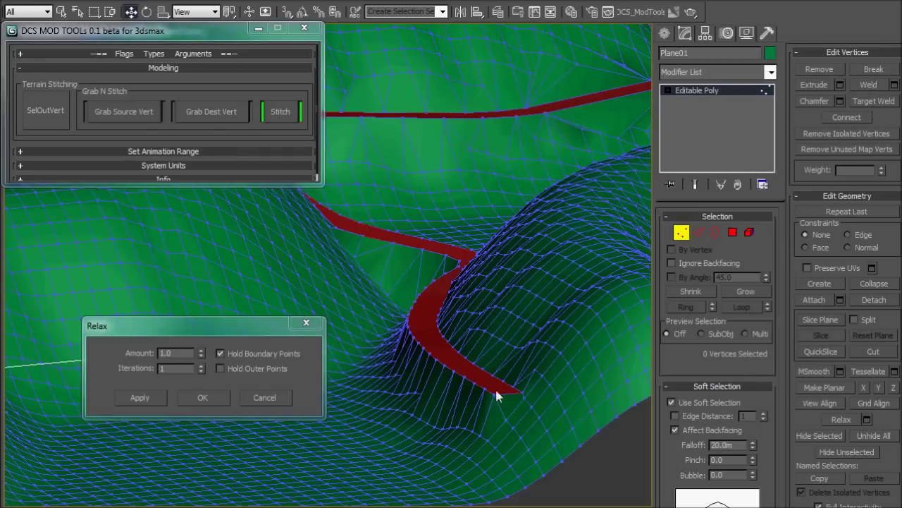
pyautogui.click(275, 399)
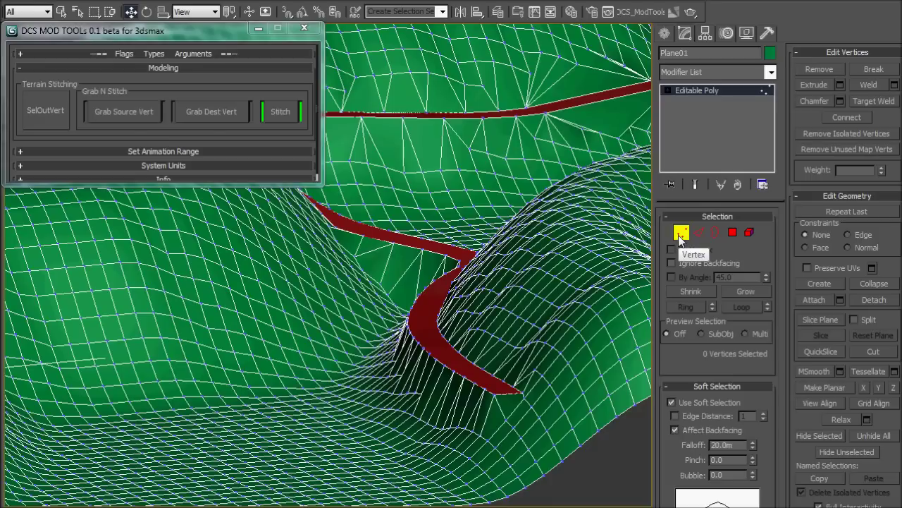
# Step: Restore the 104-vertex selection and widen the soft selection falloff to 72.4m
pyautogui.hotkey('ctrl', 'z')
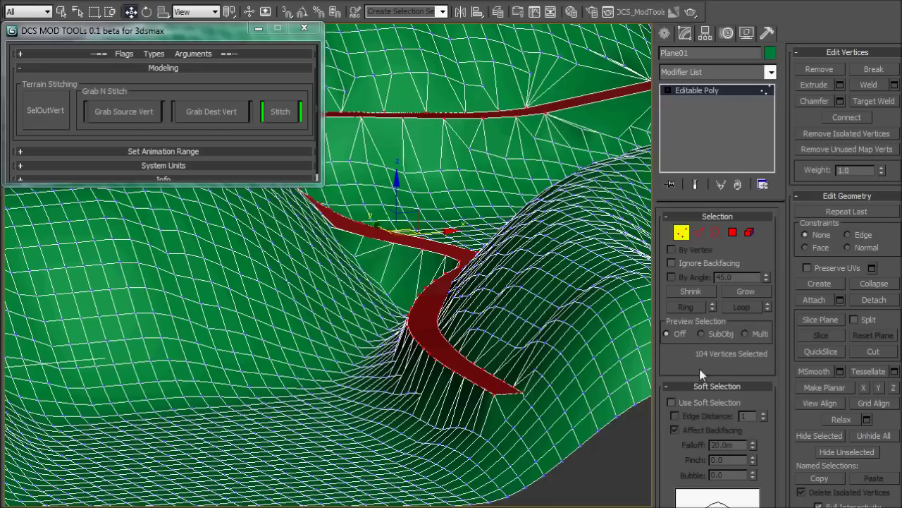
pyautogui.click(700, 403)
pyautogui.moveTo(752, 444)
pyautogui.mouseDown()
pyautogui.moveTo(755, 357)
pyautogui.moveTo(775, 259)
pyautogui.mouseUp()
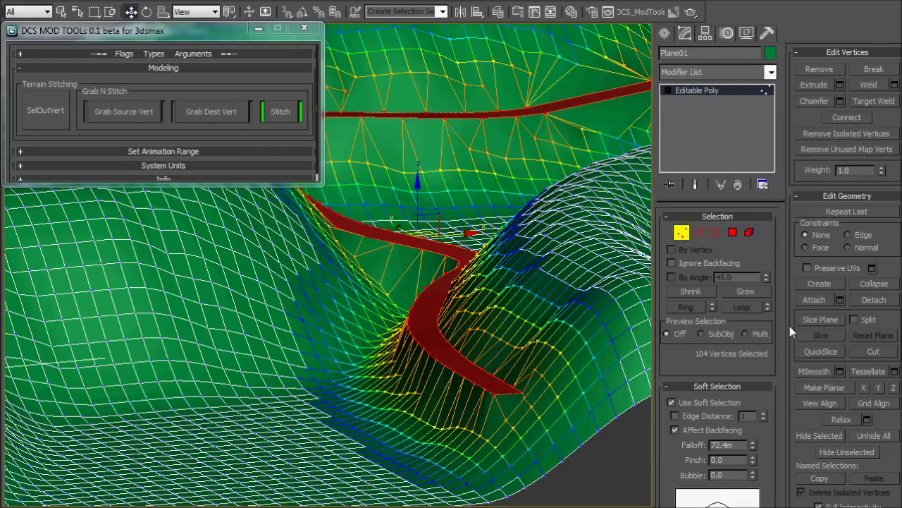
# Step: Relax with Amount 1.0, 20 iterations, Hold Boundary Points, and falloff 65.16m
pyautogui.click(867, 420)
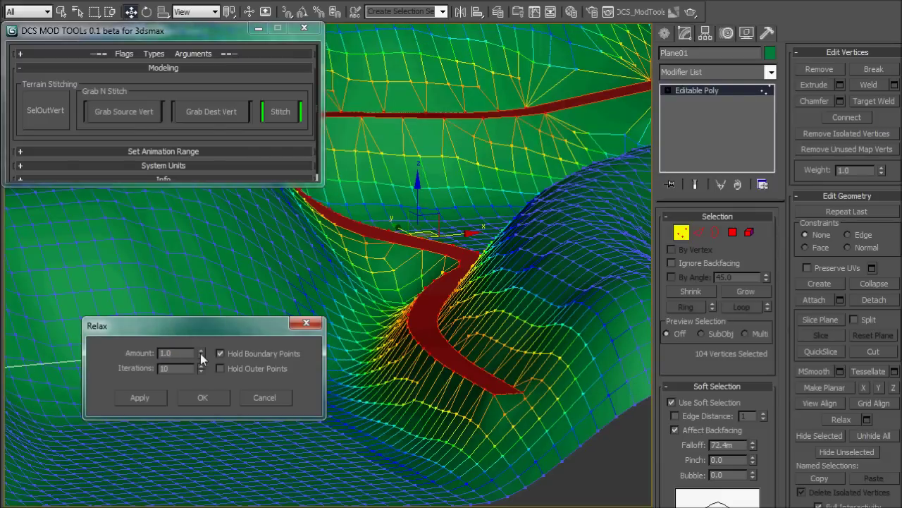
pyautogui.moveTo(200, 353)
pyautogui.mouseDown()
pyautogui.moveTo(227, 294)
pyautogui.moveTo(226, 310)
pyautogui.mouseUp()
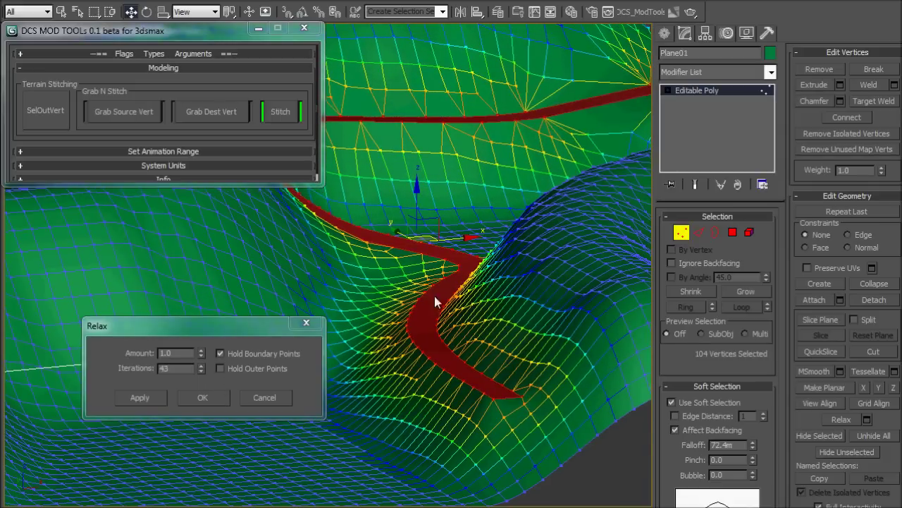
pyautogui.moveTo(434, 296)
pyautogui.keyDown('alt'); pyautogui.mouseDown(button='middle')
pyautogui.moveTo(233, 295)
pyautogui.moveTo(236, 302)
pyautogui.mouseUp(button='middle'); pyautogui.keyUp('alt')
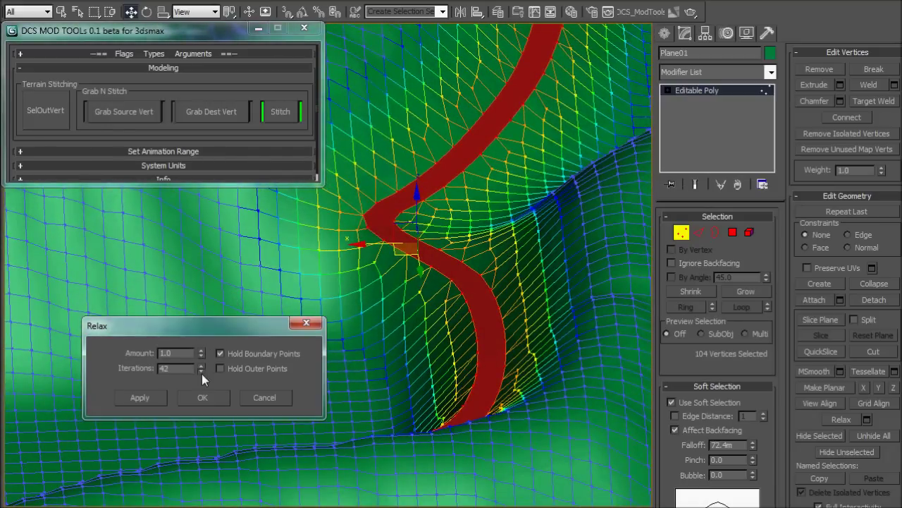
pyautogui.moveTo(201, 374)
pyautogui.mouseDown()
pyautogui.moveTo(214, 424)
pyautogui.moveTo(225, 362)
pyautogui.moveTo(227, 459)
pyautogui.moveTo(229, 393)
pyautogui.mouseUp()
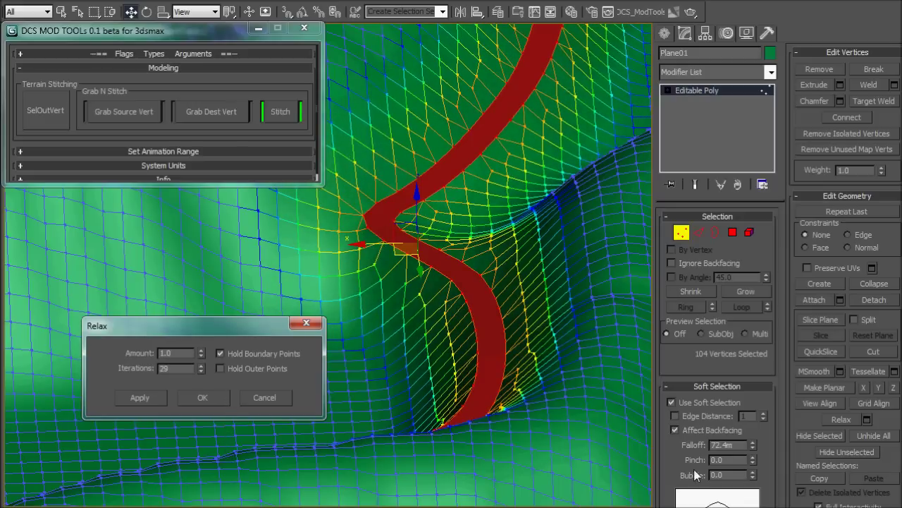
pyautogui.moveTo(751, 447)
pyautogui.mouseDown()
pyautogui.moveTo(755, 460)
pyautogui.moveTo(717, 485)
pyautogui.moveTo(718, 452)
pyautogui.mouseUp()
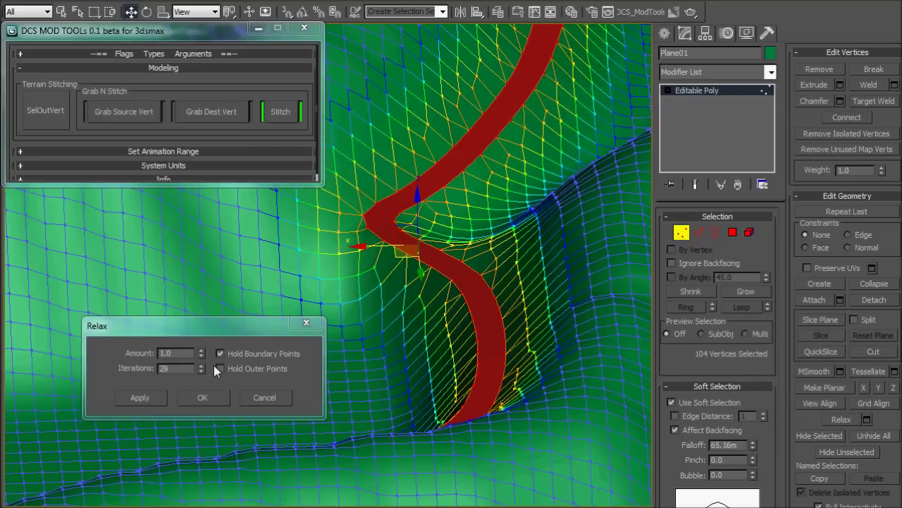
pyautogui.moveTo(198, 367)
pyautogui.mouseDown()
pyautogui.moveTo(210, 250)
pyautogui.moveTo(201, 408)
pyautogui.mouseUp()
pyautogui.moveTo(201, 406); pyautogui.dragTo(199, 381)
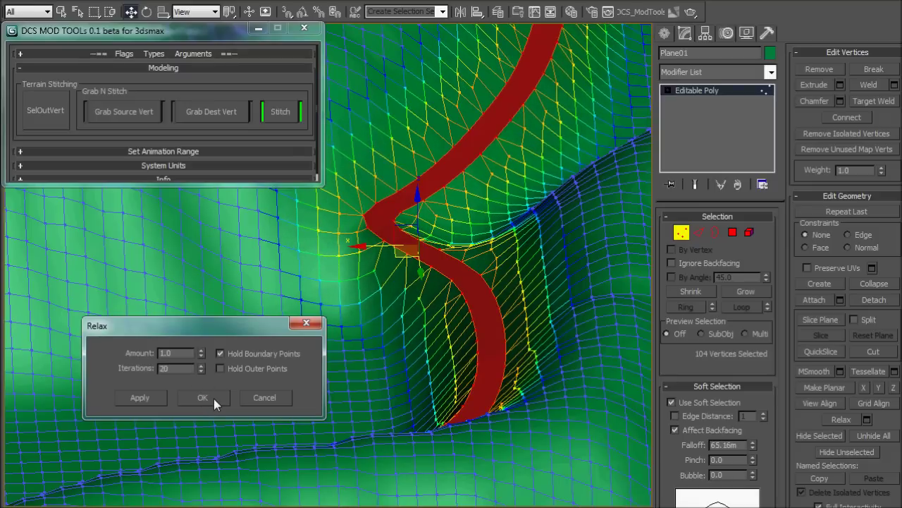
pyautogui.click(215, 399)
pyautogui.moveTo(252, 354)
pyautogui.keyDown('alt'); pyautogui.mouseDown(button='middle')
pyautogui.moveTo(292, 346)
pyautogui.moveTo(329, 391)
pyautogui.moveTo(485, 389)
pyautogui.moveTo(555, 341)
pyautogui.moveTo(550, 314)
pyautogui.moveTo(536, 333)
pyautogui.moveTo(542, 323)
pyautogui.mouseUp(button='middle'); pyautogui.keyUp('alt')
# Step: Hide the edged-face wireframe and exit Vertex mode, viewing the smooth embankment beside the red road
pyautogui.press('F4')
pyautogui.scroll(3, 425, 299)
pyautogui.moveTo(425, 298)
pyautogui.keyDown('alt'); pyautogui.mouseDown(button='middle')
pyautogui.moveTo(440, 344)
pyautogui.moveTo(428, 347)
pyautogui.moveTo(435, 379)
pyautogui.moveTo(454, 390)
pyautogui.moveTo(466, 428)
pyautogui.moveTo(236, 388)
pyautogui.moveTo(148, 401)
pyautogui.moveTo(150, 366)
pyautogui.moveTo(266, 400)
pyautogui.moveTo(419, 405)
pyautogui.moveTo(455, 392)
pyautogui.moveTo(409, 393)
pyautogui.moveTo(520, 338)
pyautogui.moveTo(353, 328)
pyautogui.moveTo(365, 322)
pyautogui.moveTo(465, 408)
pyautogui.mouseUp(button='middle'); pyautogui.keyUp('alt')
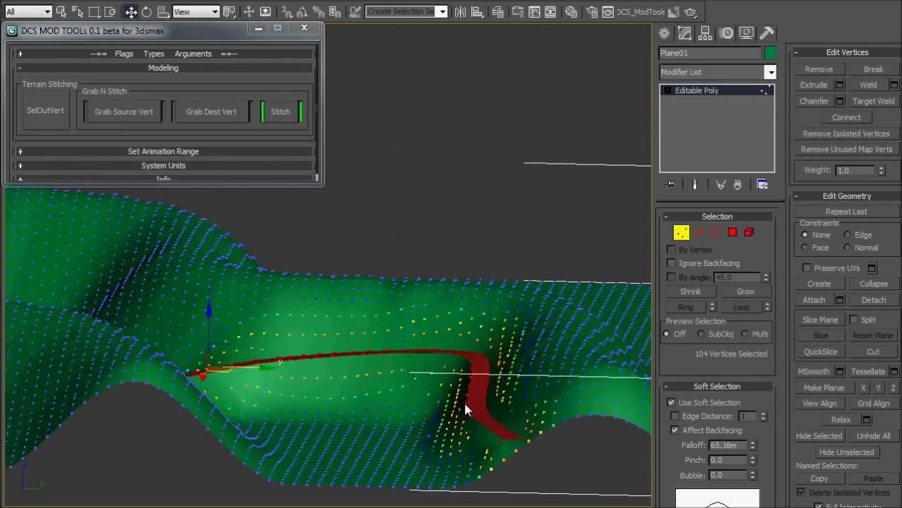
pyautogui.scroll(5, 465, 405)
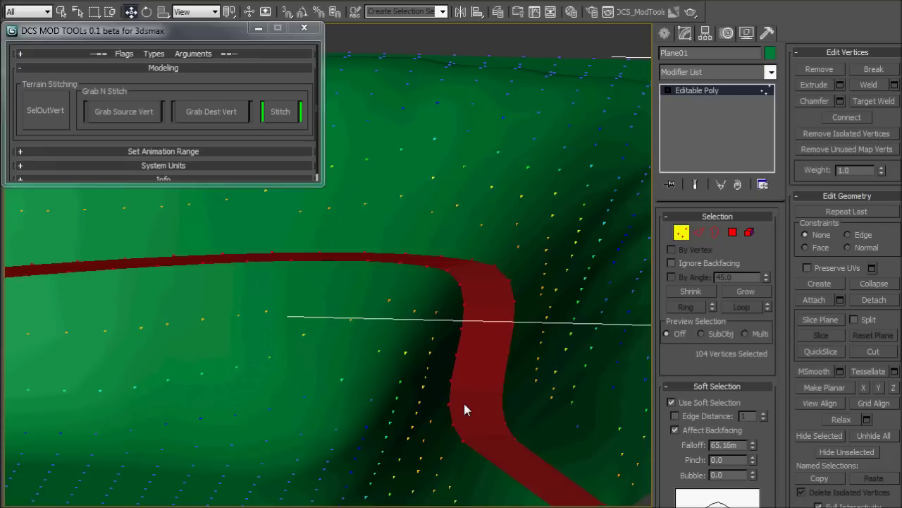
pyautogui.click(681, 233)
pyautogui.moveTo(569, 339)
pyautogui.keyDown('alt'); pyautogui.mouseDown(button='middle')
pyautogui.moveTo(520, 320)
pyautogui.moveTo(537, 308)
pyautogui.moveTo(540, 391)
pyautogui.moveTo(528, 399)
pyautogui.moveTo(493, 392)
pyautogui.mouseUp(button='middle'); pyautogui.keyUp('alt')
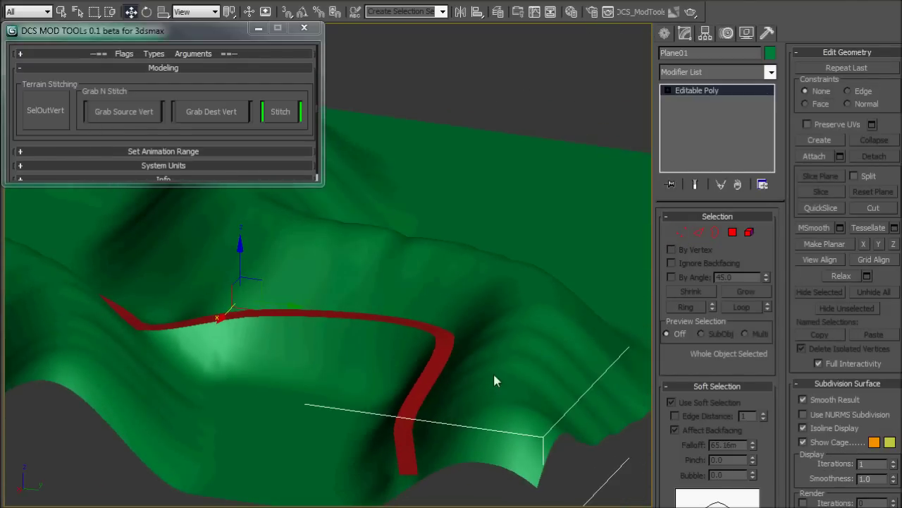